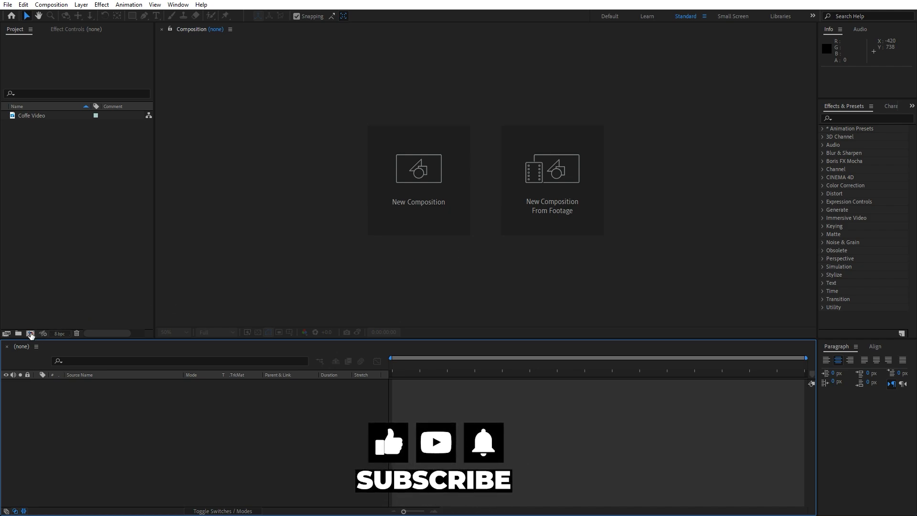
- Create a 1920 x 1080 composition named Final at 30 fps with a 10-second duration
{"action": "left_click", "coordinate": [30, 333]}
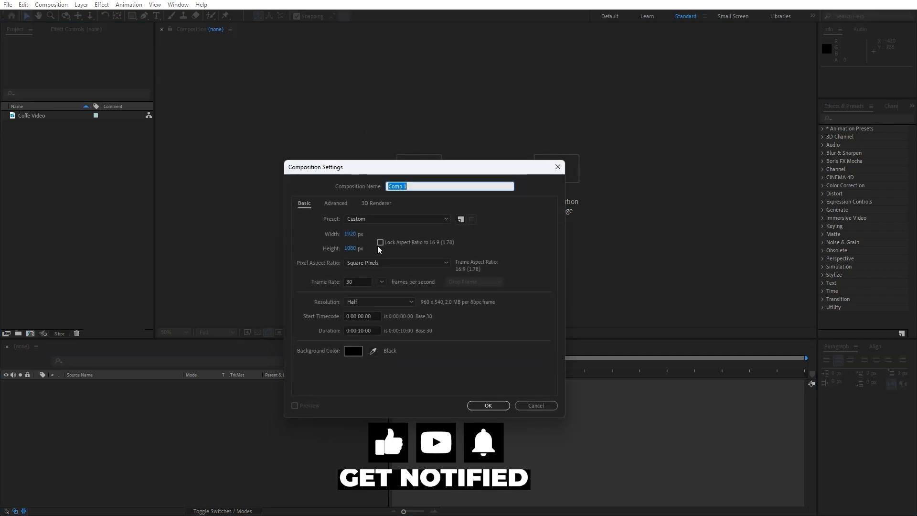
{"action": "type", "text": "Finalk"}
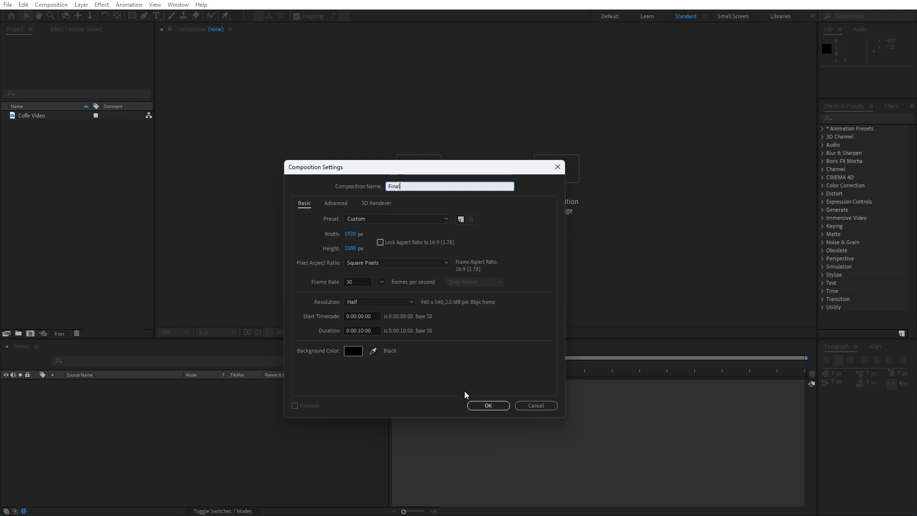
{"action": "left_click", "coordinate": [494, 406]}
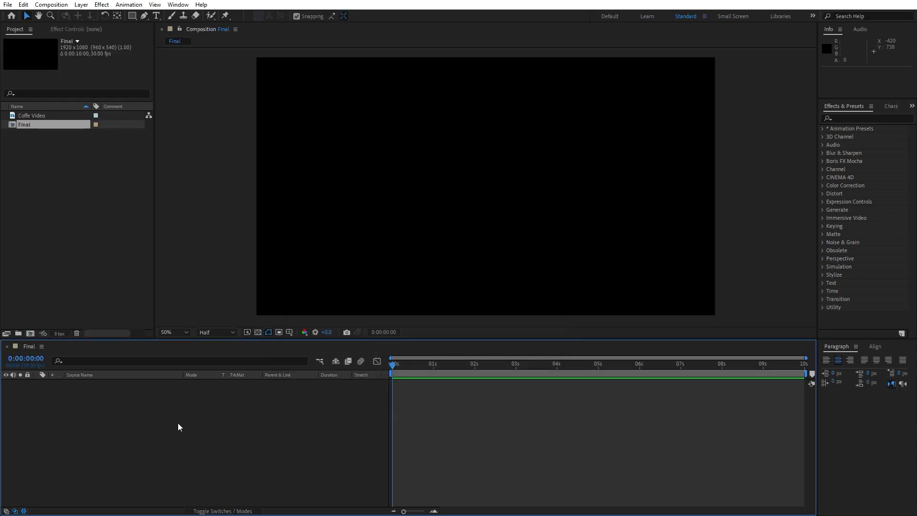
- Add a composition-sized dark solid layer named Background
{"action": "right_click", "coordinate": [182, 424]}
{"action": "mouse_move", "coordinate": [292, 306]}
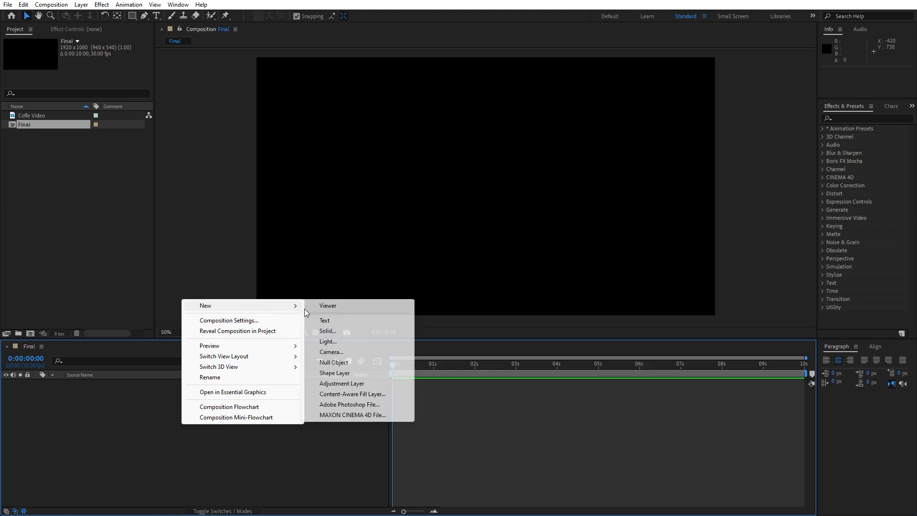
{"action": "left_click", "coordinate": [328, 331]}
{"action": "type", "text": "Background"}
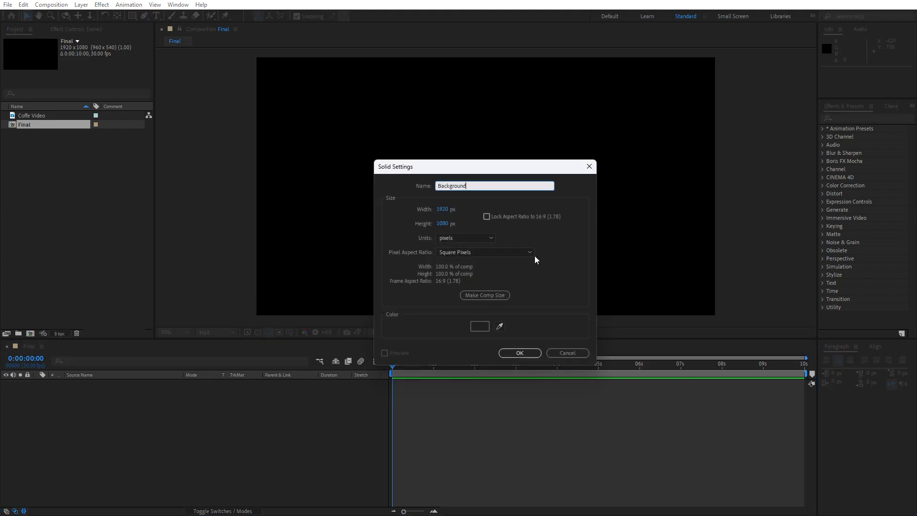
{"action": "left_click", "coordinate": [519, 353]}
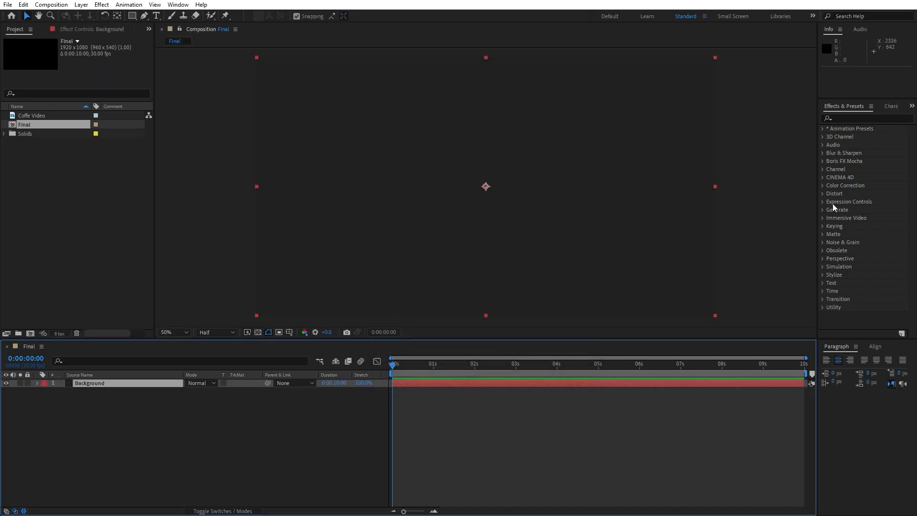
- Find the Gradient Ramp effect and apply it to the Background layer
{"action": "left_click", "coordinate": [859, 117]}
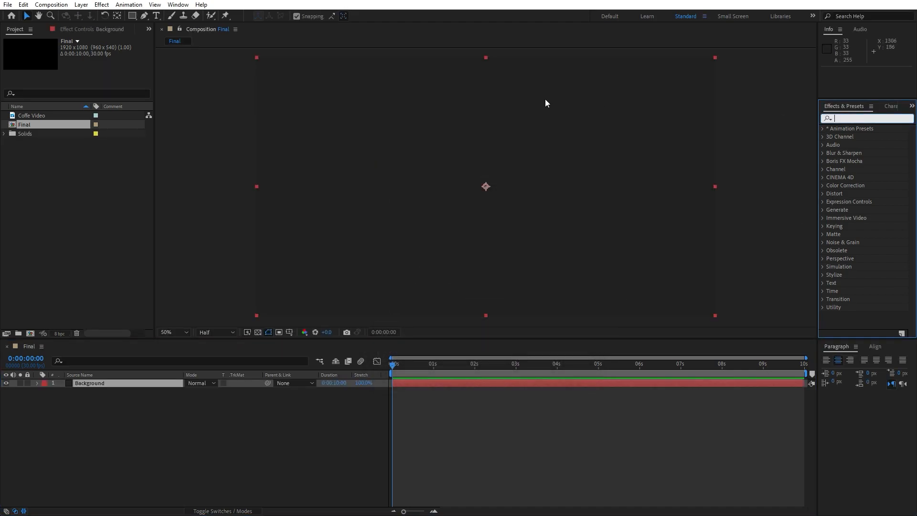
{"action": "left_click", "coordinate": [179, 5]}
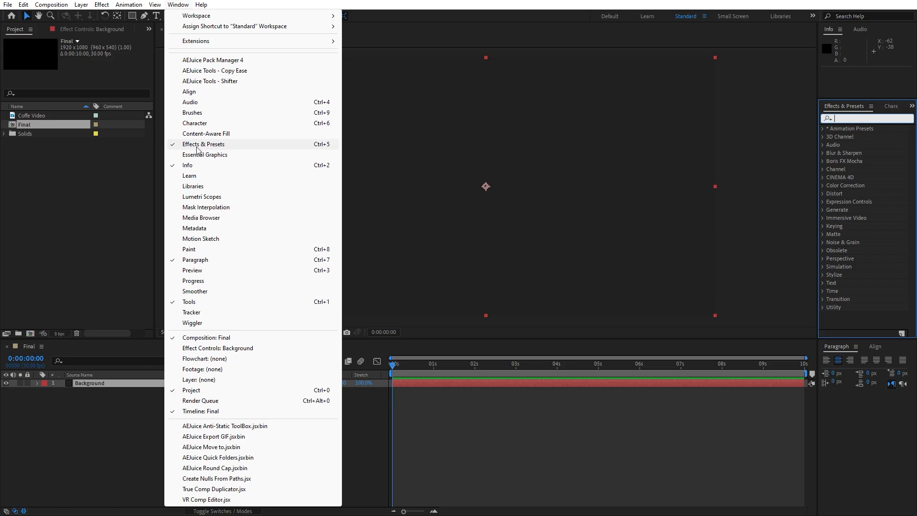
{"action": "left_click", "coordinate": [853, 119]}
{"action": "type", "text": "ramp"}
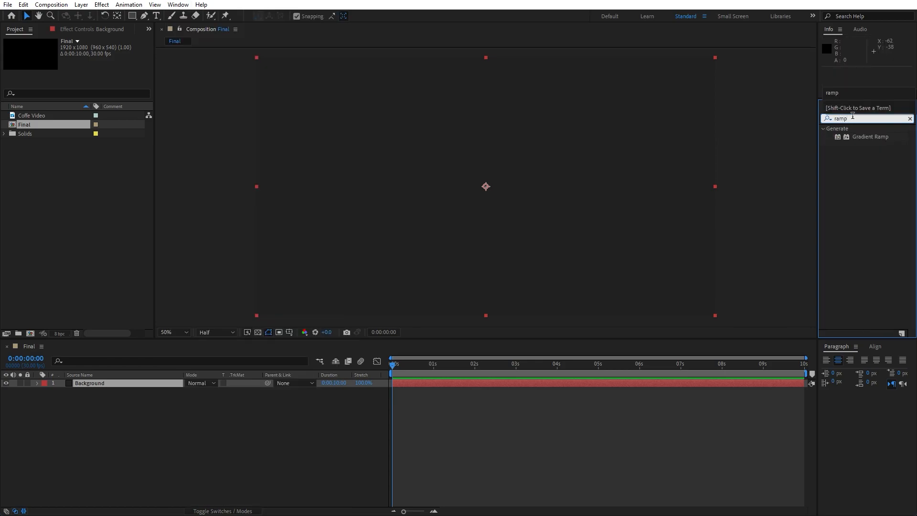
{"action": "left_click_drag", "start_coordinate": [874, 137], "coordinate": [124, 382]}
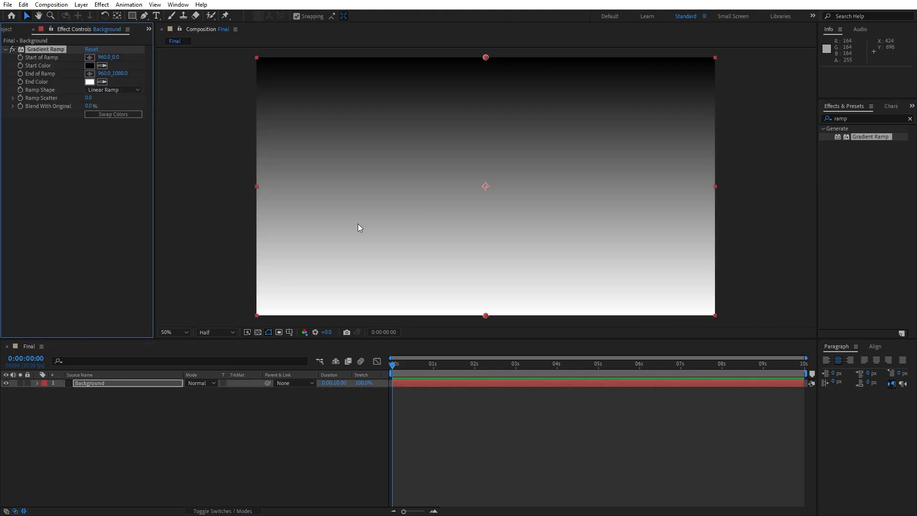
- Place the ramp's start just outside the frame's upper-left corner, about -36, 4, and its end beyond the lower-right corner, about 1964, 1120
{"action": "key", "text": "comma"}
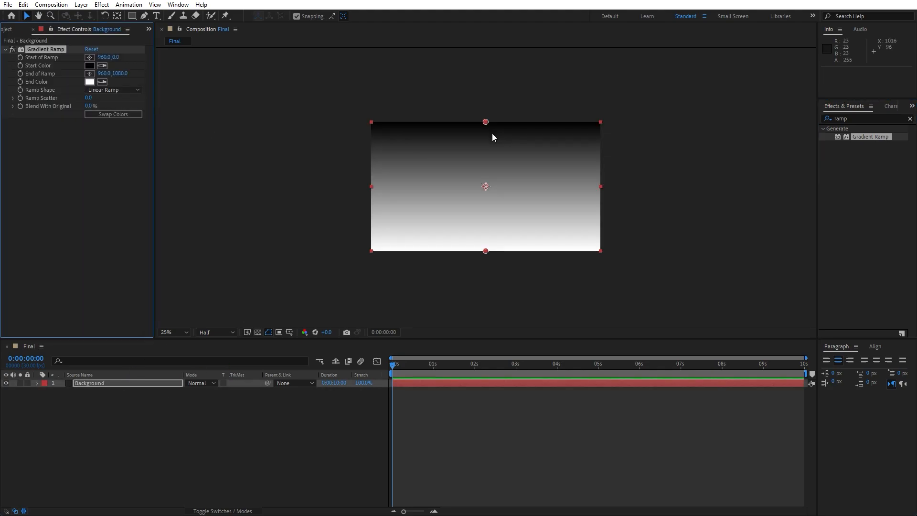
{"action": "left_click", "coordinate": [90, 57]}
{"action": "left_click", "coordinate": [367, 122]}
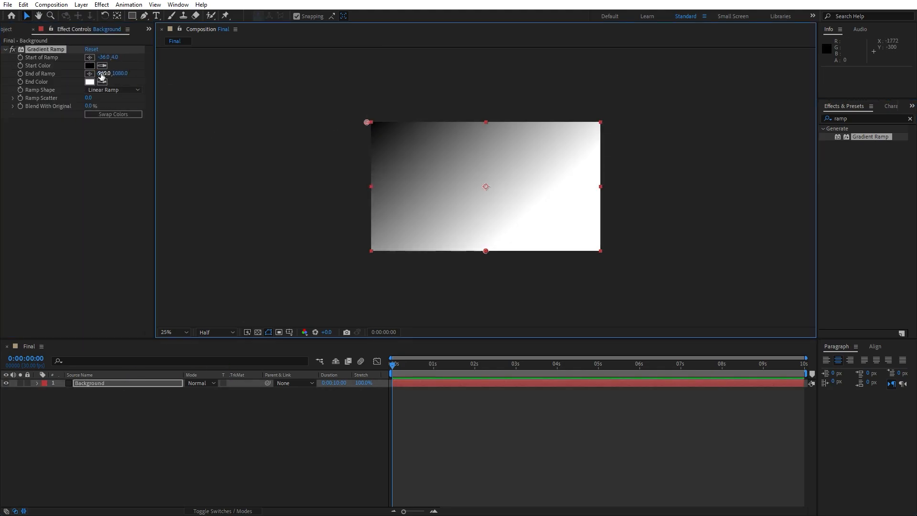
{"action": "left_click", "coordinate": [89, 74]}
{"action": "left_click", "coordinate": [605, 256]}
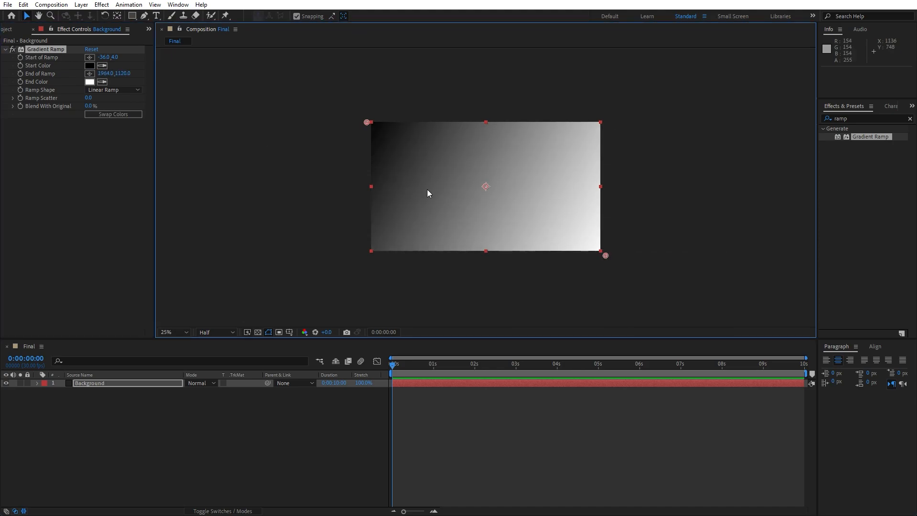
- Set the Background layer's Gradient Ramp end color to dark grey 232323
{"action": "left_click", "coordinate": [89, 82]}
{"action": "left_click_drag", "start_coordinate": [569, 435], "coordinate": [542, 455]}
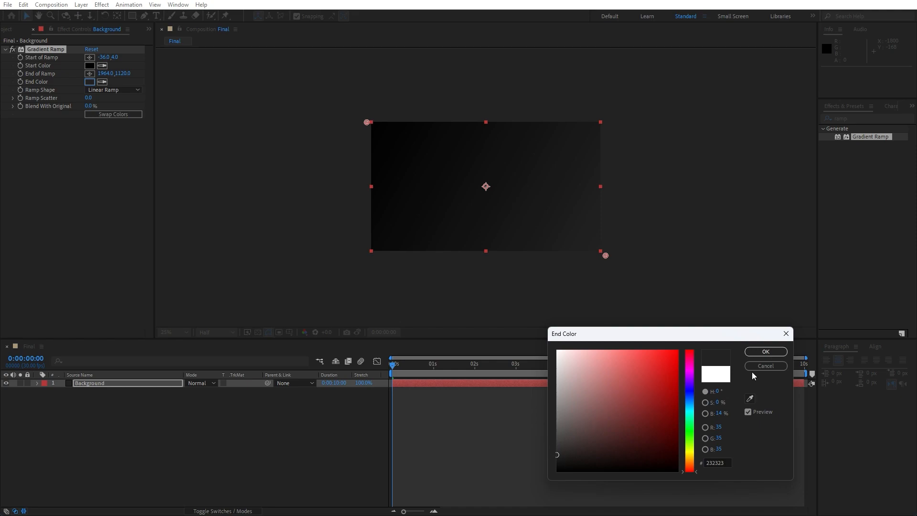
{"action": "left_click", "coordinate": [764, 352]}
{"action": "left_click", "coordinate": [33, 29]}
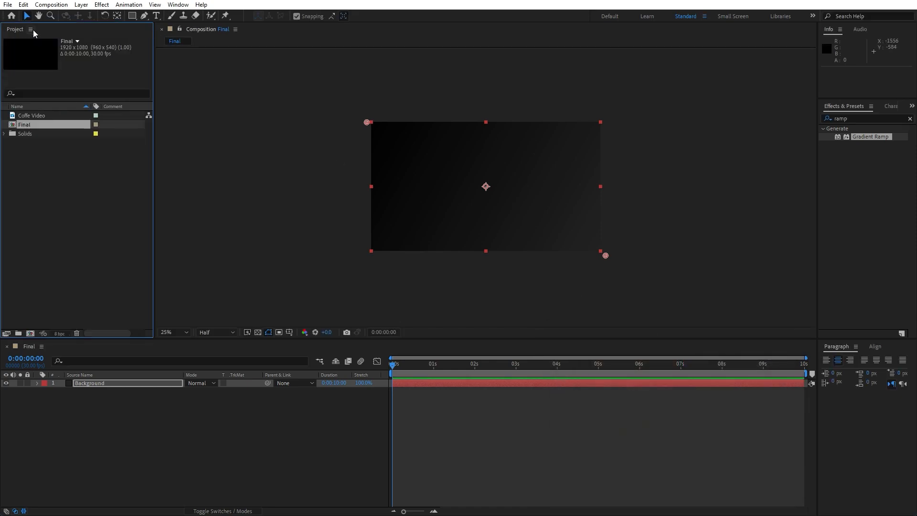
- Duplicate the Background layer and rename the copy Star Burst
{"action": "left_click", "coordinate": [93, 383]}
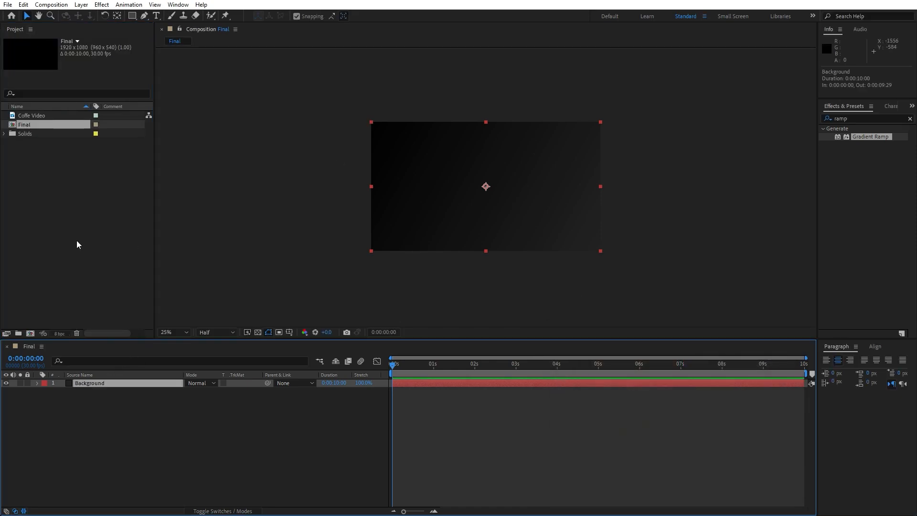
{"action": "left_click", "coordinate": [23, 4]}
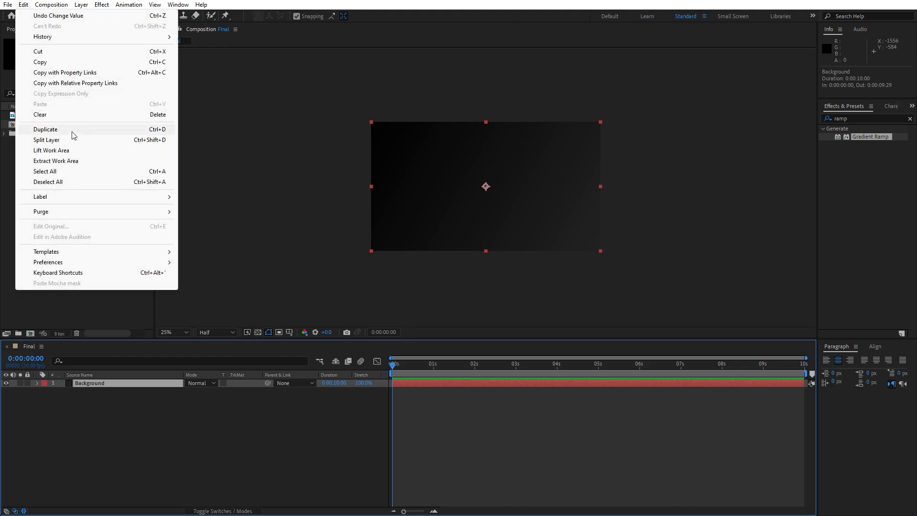
{"action": "left_click", "coordinate": [46, 129]}
{"action": "key", "text": "Return"}
{"action": "type", "text": "Star Burs"}
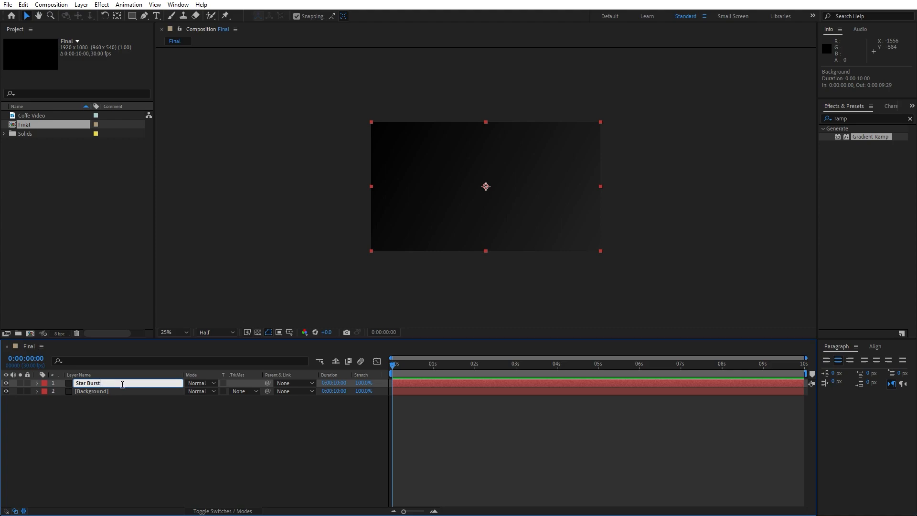
{"action": "type", "text": "t"}
{"action": "left_click", "coordinate": [119, 430]}
- Find the CC Star Burst effect and apply it to the Star Burst layer
{"action": "left_click", "coordinate": [855, 118]}
{"action": "type", "text": "s"}
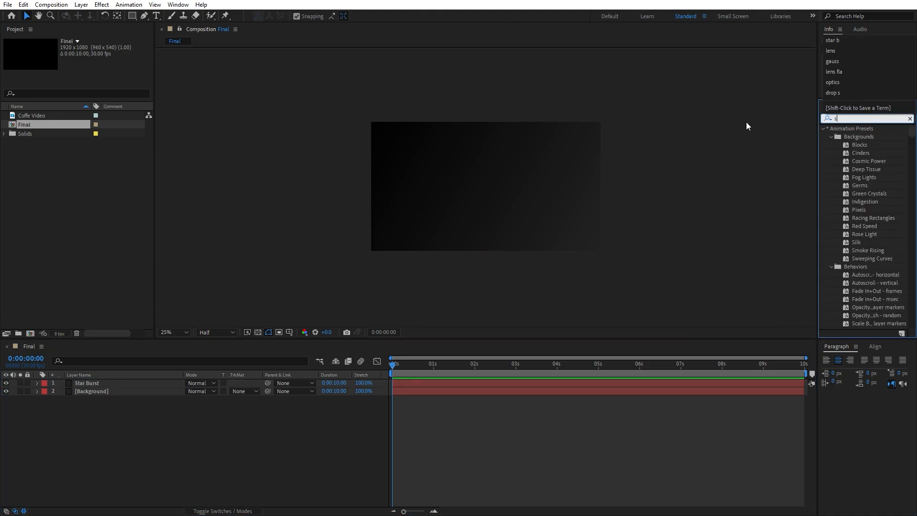
{"action": "type", "text": "tar b"}
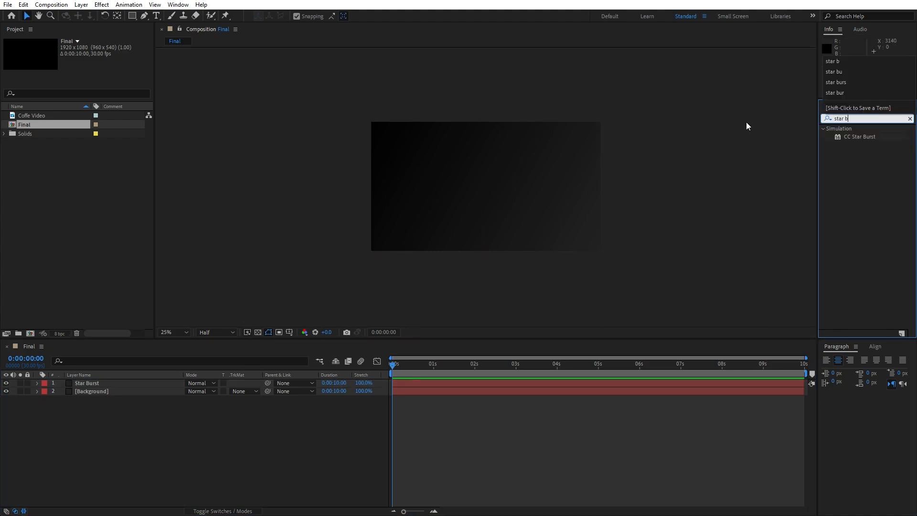
{"action": "left_click_drag", "start_coordinate": [860, 137], "coordinate": [96, 384]}
{"action": "key", "text": "period"}
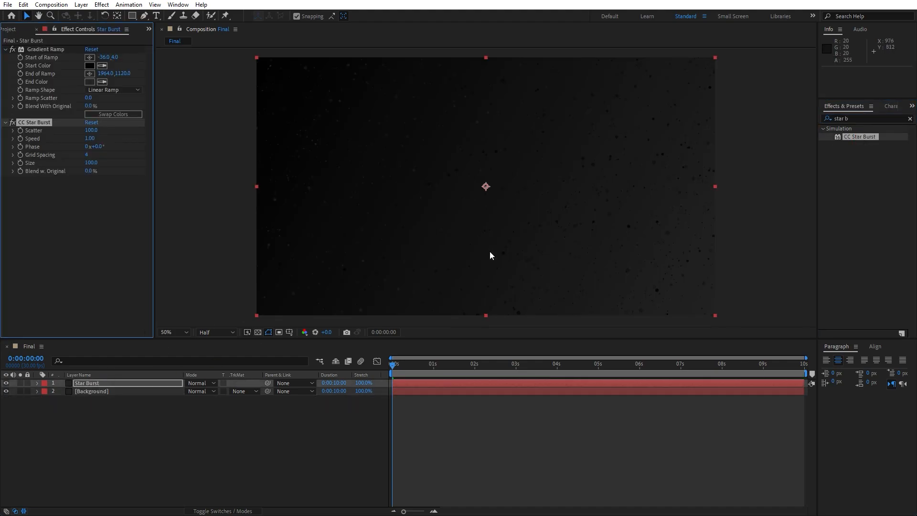
- Set the Star Burst layer's Gradient Ramp start color to light grey and its end color to A4A4A4
{"action": "left_click", "coordinate": [90, 66]}
{"action": "mouse_move", "coordinate": [559, 367]}
{"action": "left_mouse_down"}
{"action": "mouse_move", "coordinate": [534, 364]}
{"action": "mouse_move", "coordinate": [550, 370]}
{"action": "mouse_move", "coordinate": [533, 394]}
{"action": "left_mouse_up"}
{"action": "left_click", "coordinate": [766, 351]}
{"action": "left_click", "coordinate": [90, 81]}
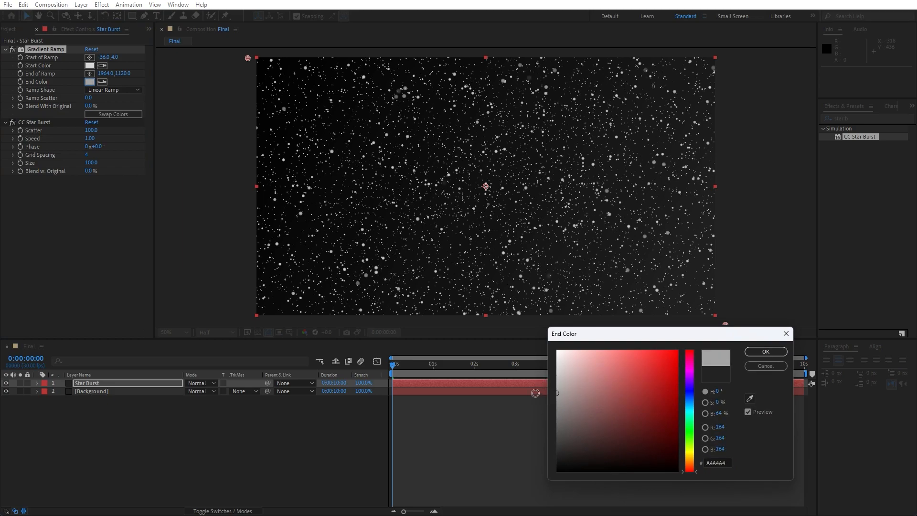
{"action": "left_click", "coordinate": [766, 351]}
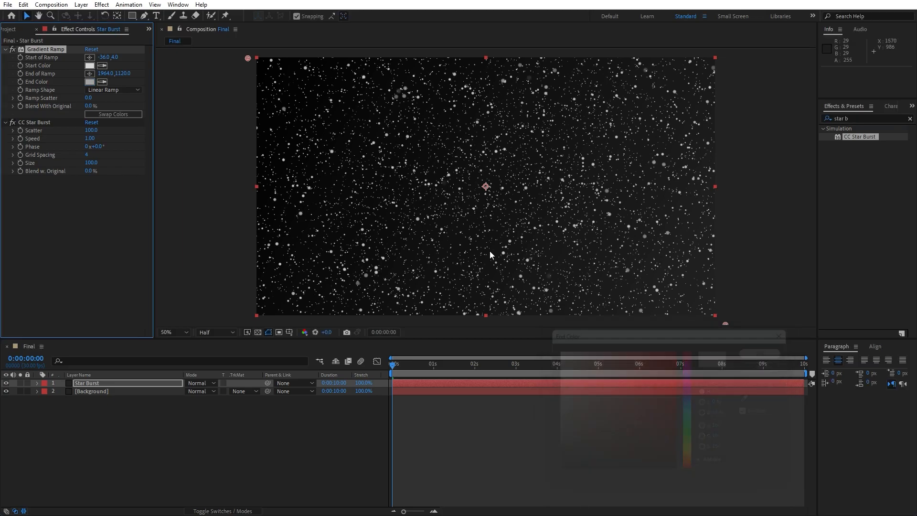
- Set the CC Star Burst speed to 0.05 and size to 20, and scrub to 0:00:02:06 to check the star motion
{"action": "left_click", "coordinate": [90, 138]}
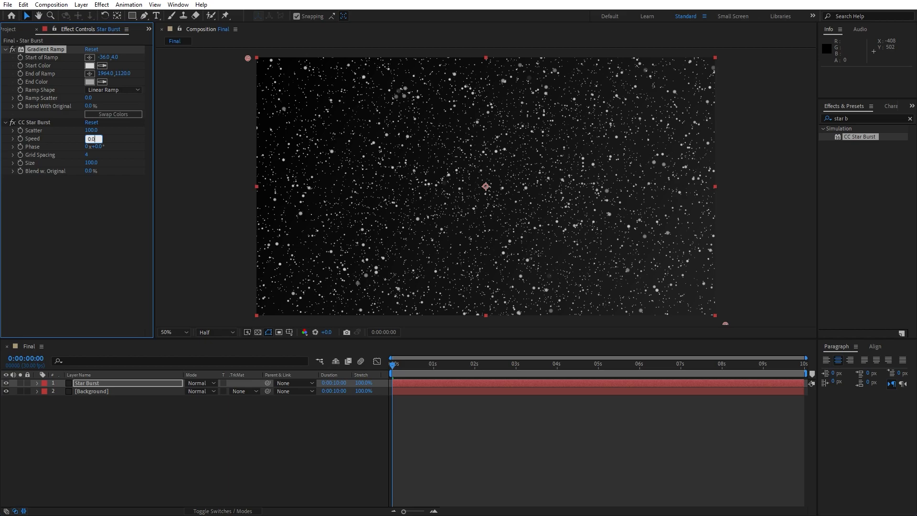
{"action": "type", "text": "0.05"}
{"action": "left_click", "coordinate": [76, 213]}
{"action": "left_click", "coordinate": [91, 163]}
{"action": "type", "text": "20"}
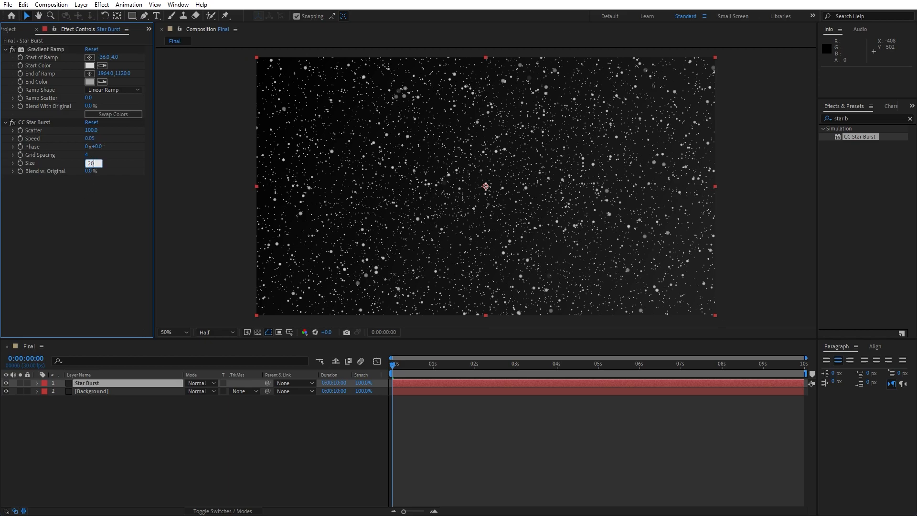
{"action": "left_click", "coordinate": [97, 248]}
{"action": "left_click_drag", "start_coordinate": [413, 374], "coordinate": [483, 369]}
{"action": "left_click", "coordinate": [37, 29]}
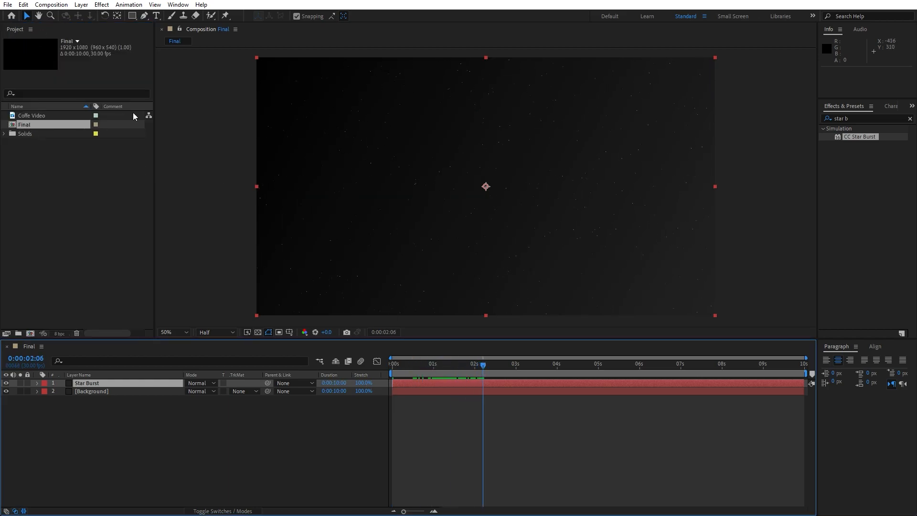
- Deselect all layers, activate the Pen tool and show the title/action safe guides in the composition view
{"action": "left_click", "coordinate": [200, 422]}
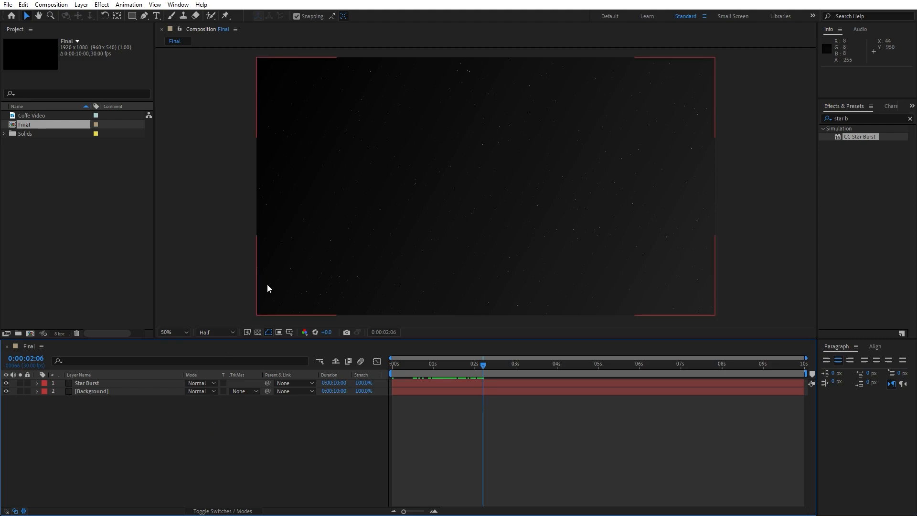
{"action": "left_click", "coordinate": [144, 16]}
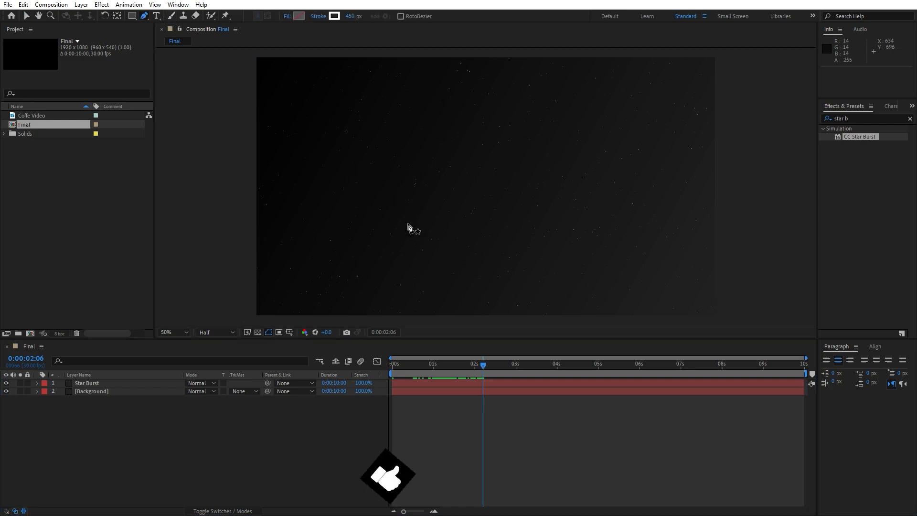
{"action": "key", "text": "comma"}
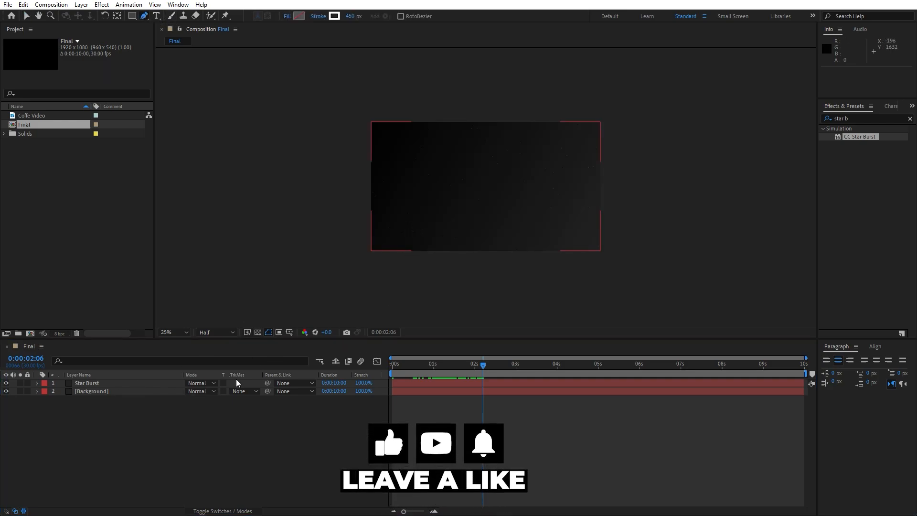
{"action": "left_click", "coordinate": [289, 332]}
{"action": "left_click", "coordinate": [316, 342]}
{"action": "key", "text": "period"}
{"action": "key", "text": "comma"}
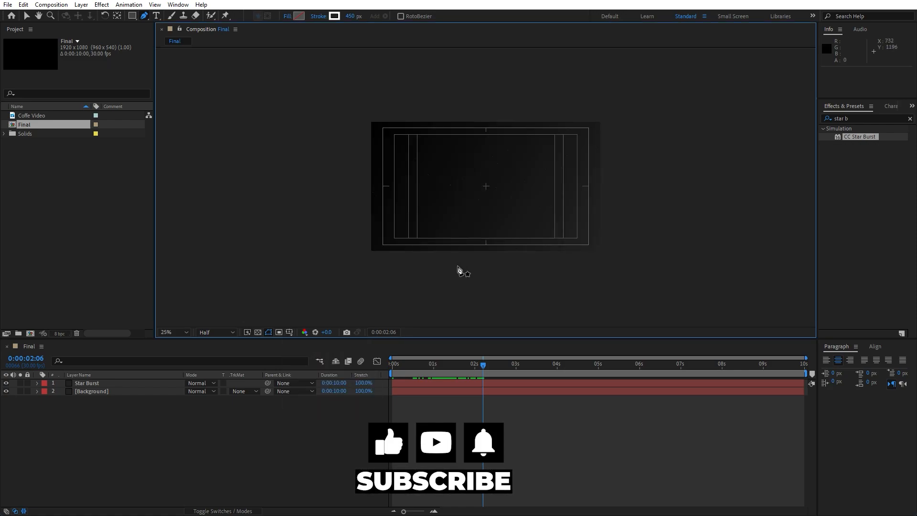
- Draw a diagonal 450 px white stroke from beyond the frame's lower-left corner to near its center, and name the shape layer Matte
{"action": "left_click", "coordinate": [342, 263]}
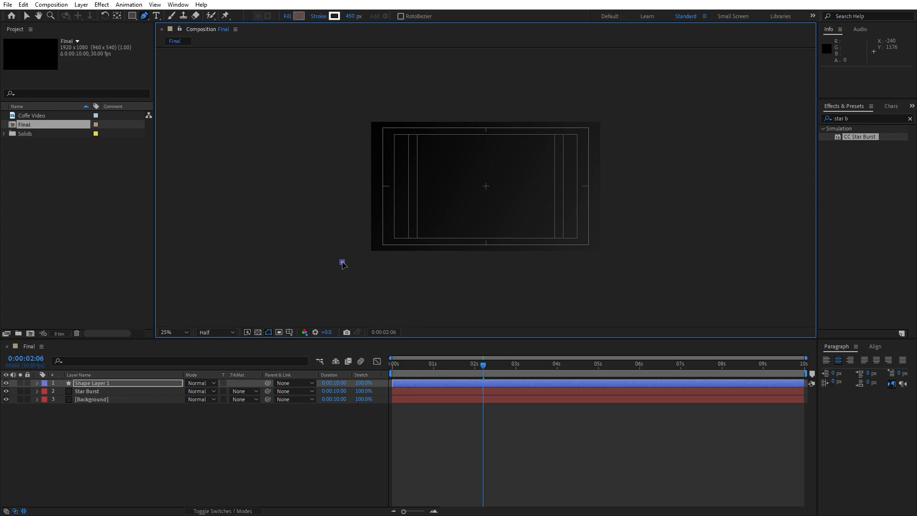
{"action": "left_click", "coordinate": [467, 182]}
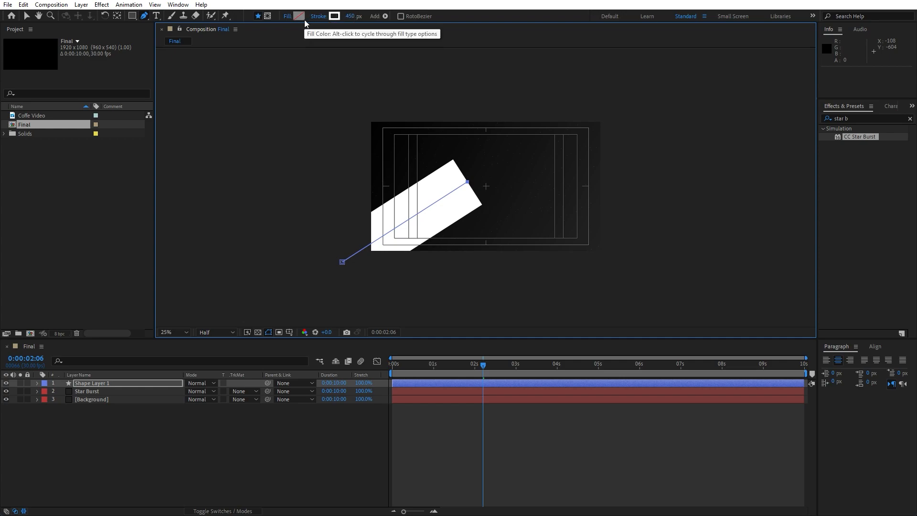
{"action": "left_click", "coordinate": [97, 383]}
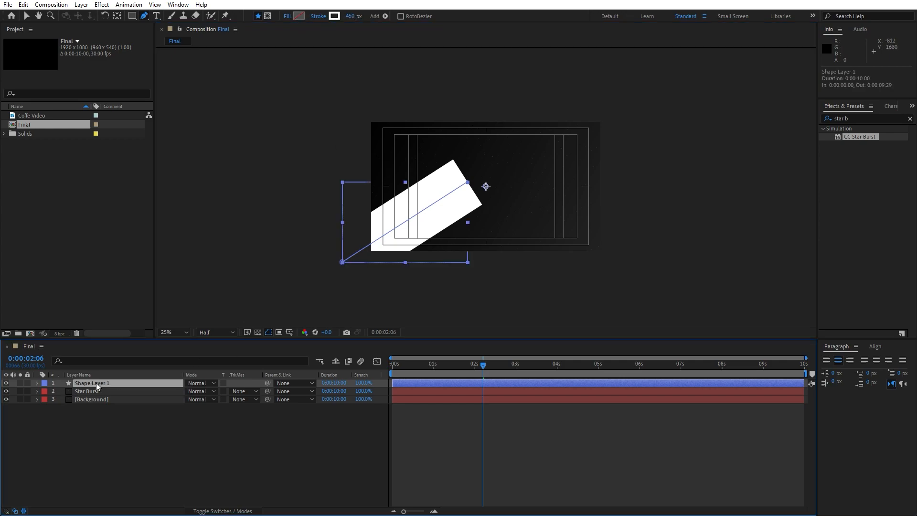
{"action": "key", "text": "Return"}
{"action": "type", "text": "Matte"}
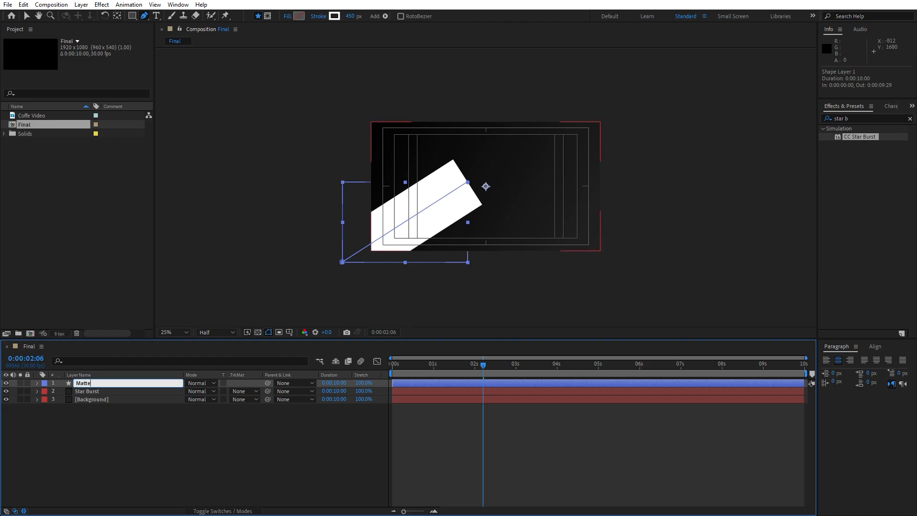
{"action": "left_click", "coordinate": [98, 415]}
- Set the end length of the Matte stroke's taper to 100%
{"action": "left_click", "coordinate": [37, 383]}
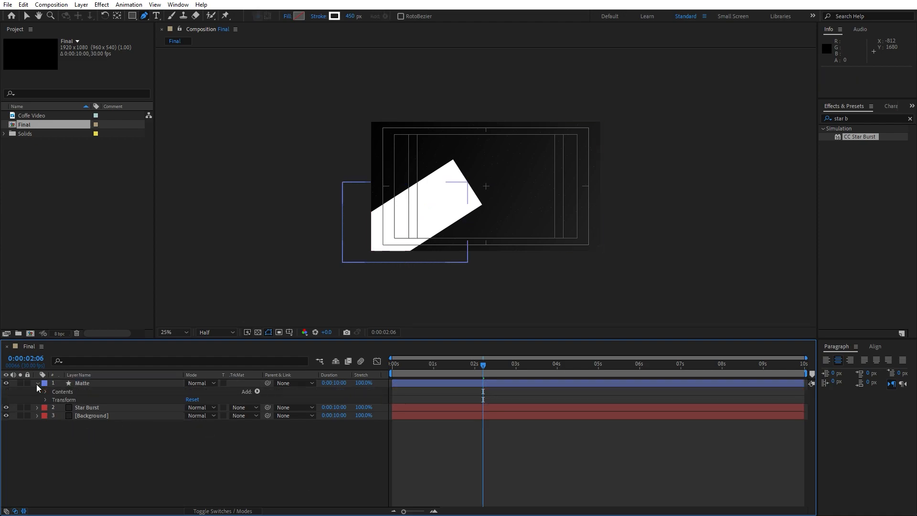
{"action": "left_click", "coordinate": [45, 392]}
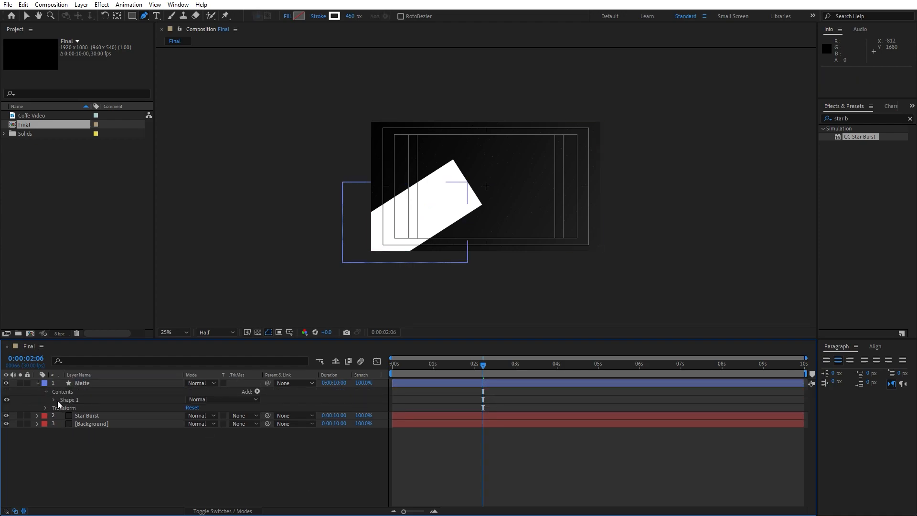
{"action": "left_click", "coordinate": [54, 400]}
{"action": "left_click", "coordinate": [61, 416]}
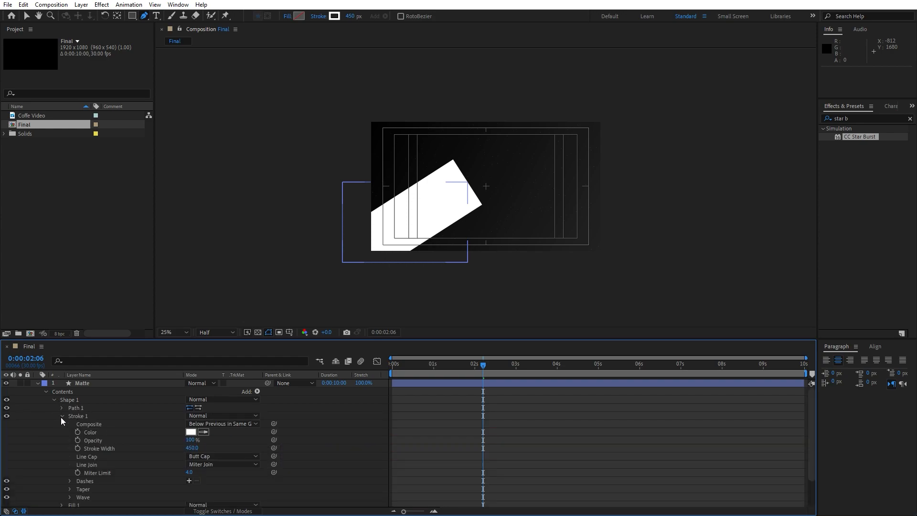
{"action": "left_click", "coordinate": [70, 490]}
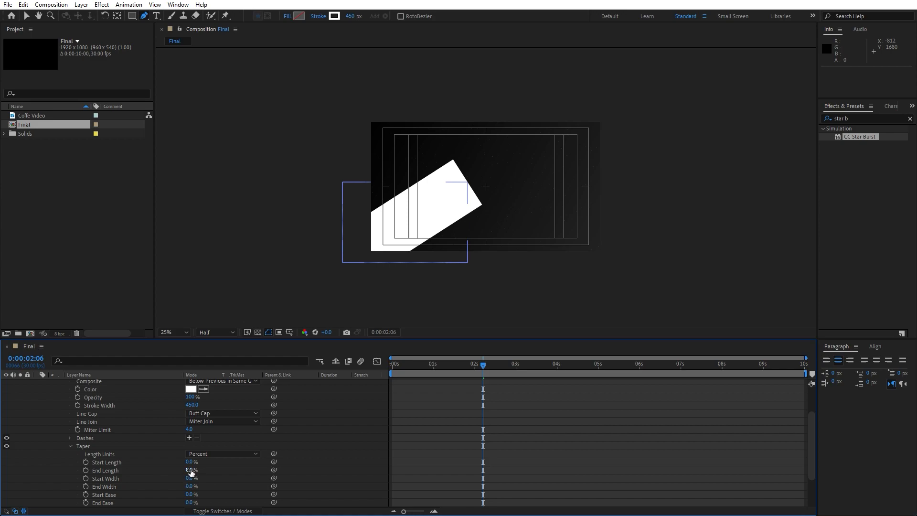
{"action": "left_click", "coordinate": [175, 463]}
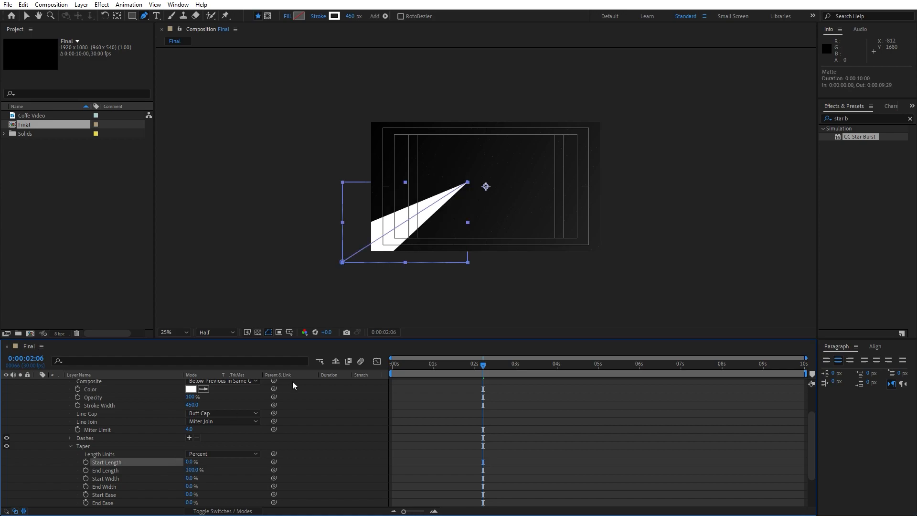
- Add a Trim Paths operator to Matte's Shape 1 and reveal its properties
{"action": "scroll", "coordinate": [165, 442], "scroll_direction": "down", "scroll_amount": 1}
{"action": "scroll", "coordinate": [166, 447], "scroll_direction": "up", "scroll_amount": 3}
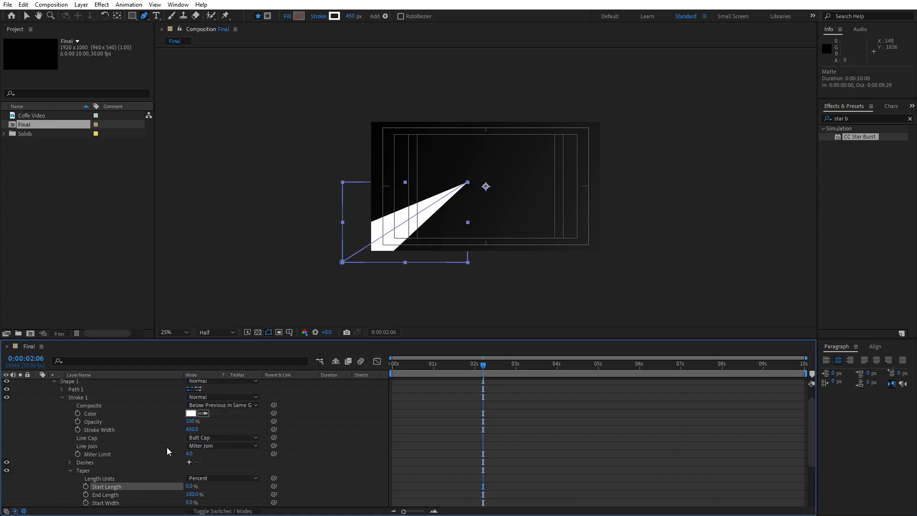
{"action": "left_click", "coordinate": [257, 391]}
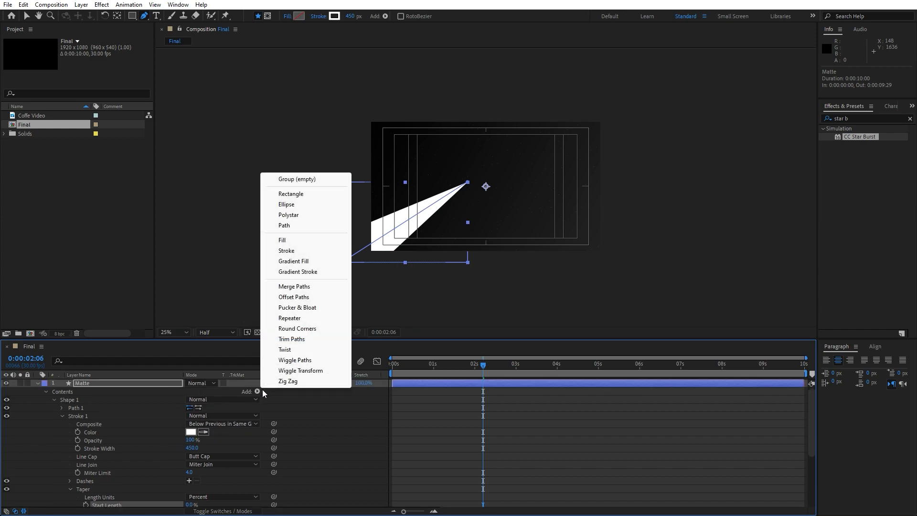
{"action": "left_click", "coordinate": [292, 339]}
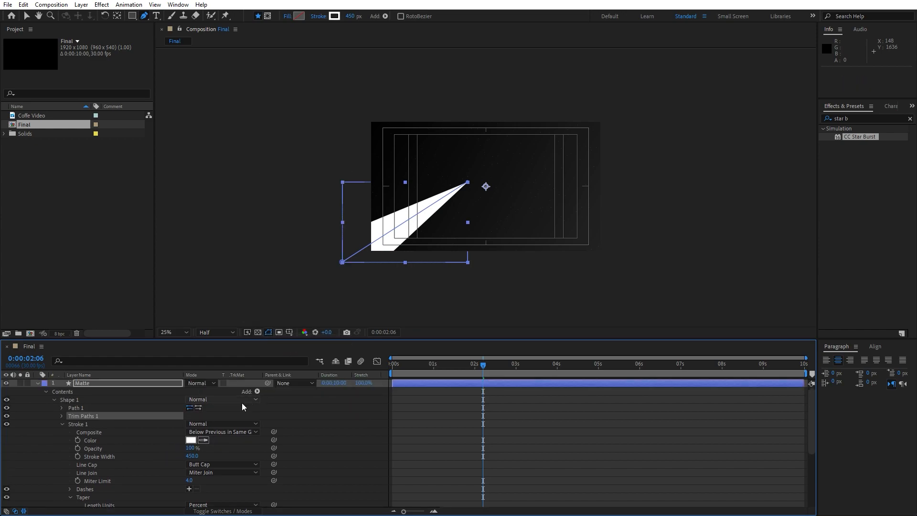
{"action": "left_click", "coordinate": [62, 416]}
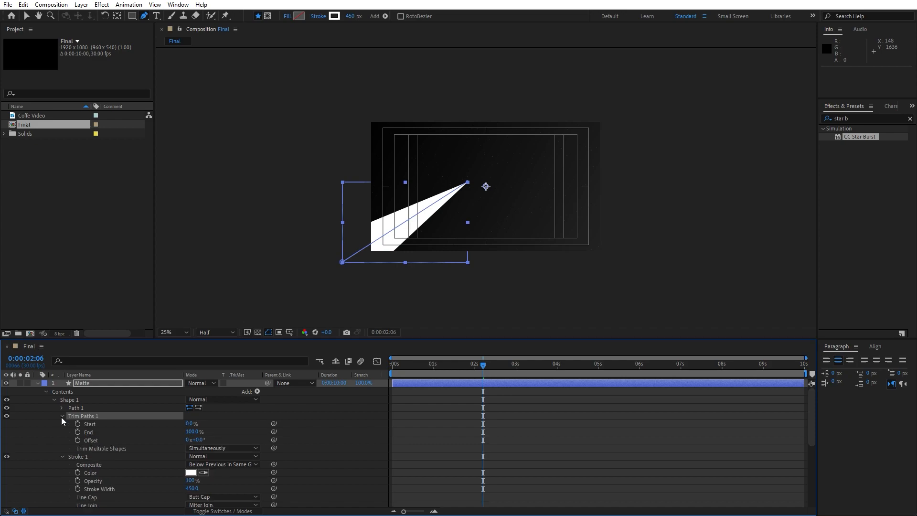
- Keyframe the Trim Paths End at 100% at 0:00:01:29 and at 0% at 0:00:00:00
{"action": "left_click_drag", "start_coordinate": [485, 370], "coordinate": [474, 369]}
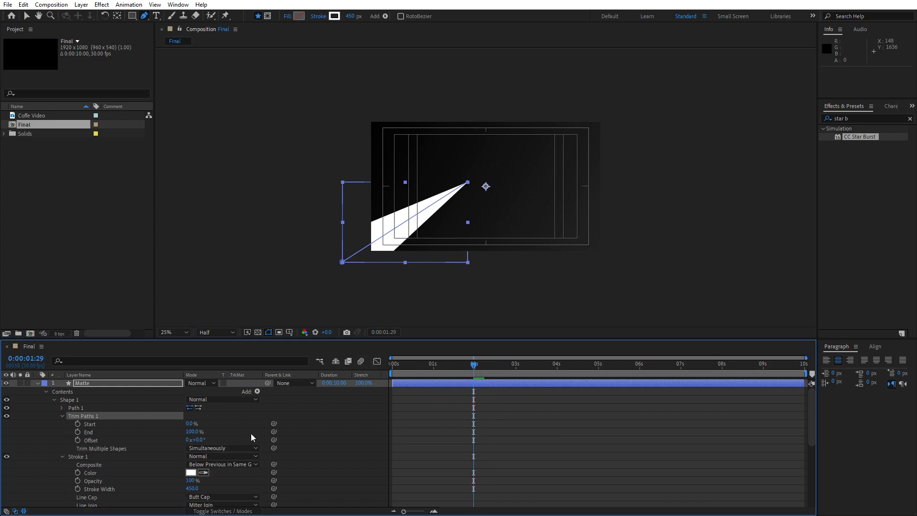
{"action": "left_click", "coordinate": [78, 432]}
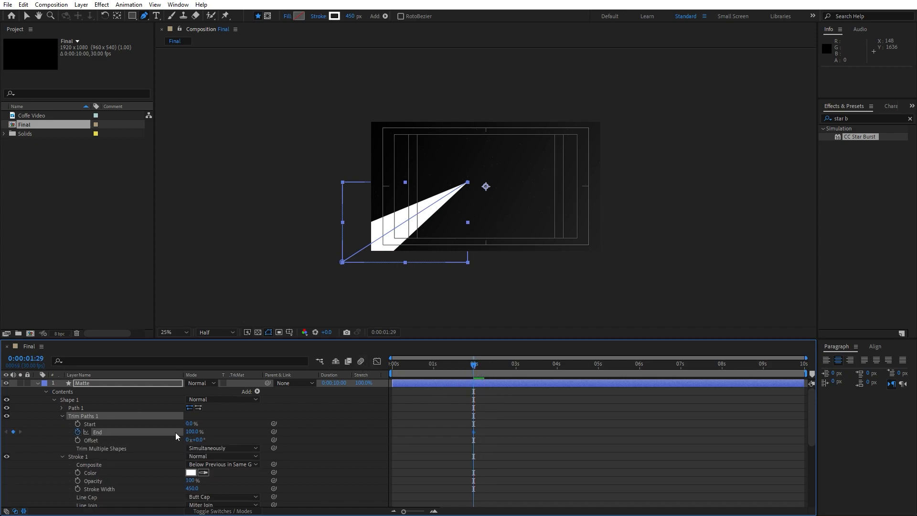
{"action": "left_click_drag", "start_coordinate": [471, 367], "coordinate": [370, 365]}
{"action": "left_click", "coordinate": [196, 432]}
{"action": "type", "text": "0"}
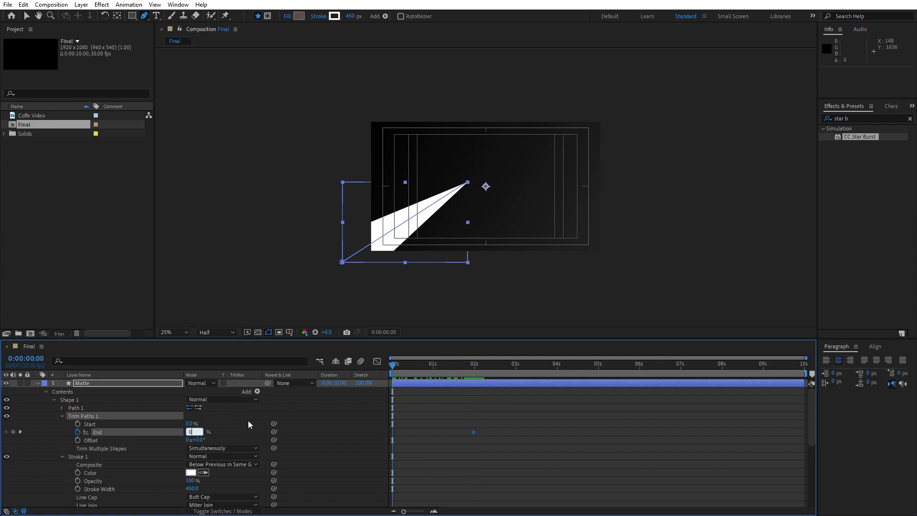
{"action": "key", "text": "Return"}
- Ease the two Trim Paths End keyframes by reshaping their curve in the graph editor, and preview the stroke growing
{"action": "left_click_drag", "start_coordinate": [527, 402], "coordinate": [361, 461]}
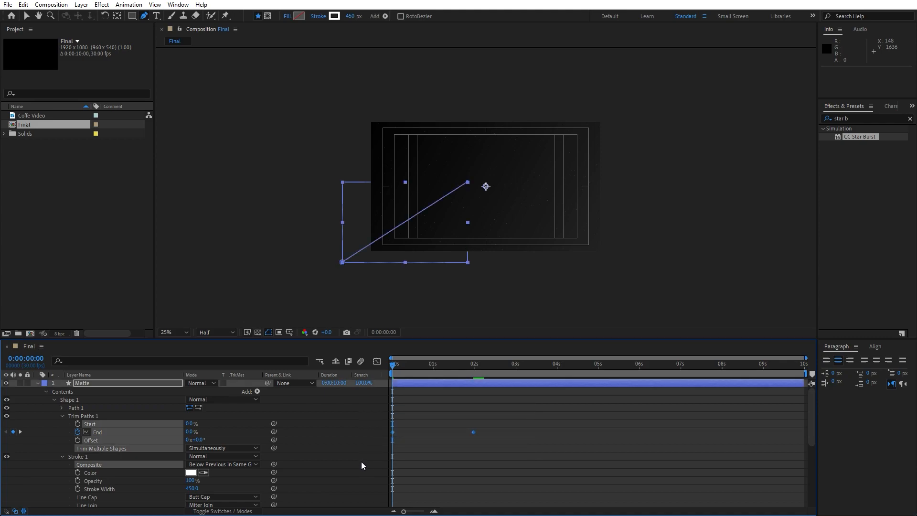
{"action": "left_click", "coordinate": [377, 362]}
{"action": "left_click_drag", "start_coordinate": [461, 485], "coordinate": [403, 483]}
{"action": "left_click", "coordinate": [376, 361]}
{"action": "key", "text": "space"}
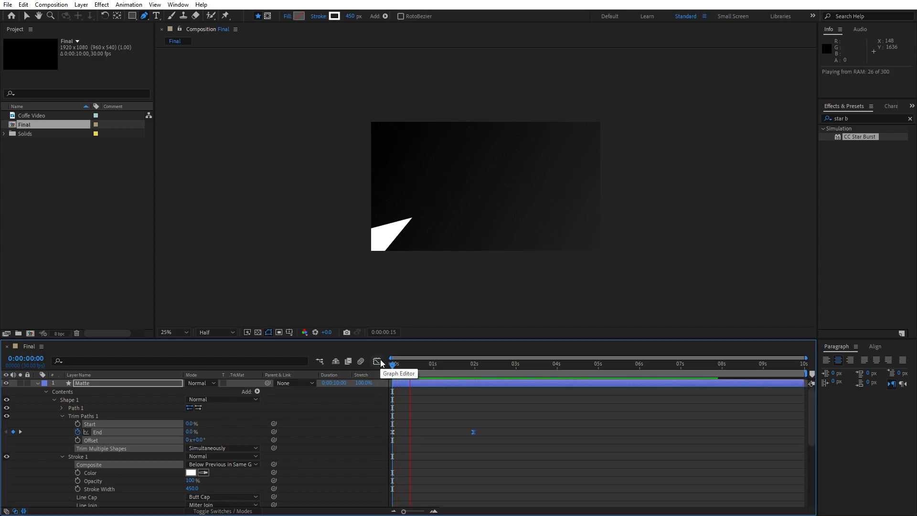
{"action": "key", "text": "space"}
- At 0:00:01:23, set the Matte stroke's Wave units to Cycles and its amount to 40%
{"action": "left_click_drag", "start_coordinate": [393, 366], "coordinate": [465, 366]}
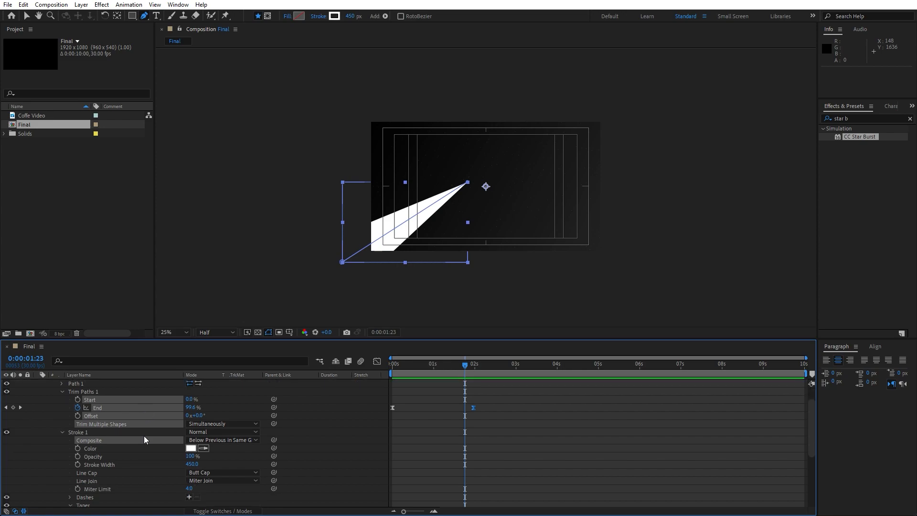
{"action": "left_click", "coordinate": [62, 416]}
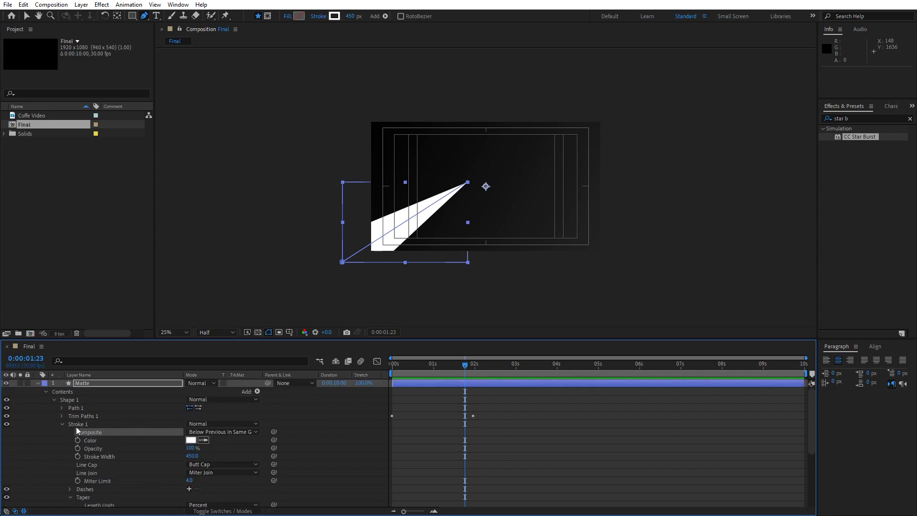
{"action": "scroll", "coordinate": [76, 426], "scroll_direction": "down", "scroll_amount": 3}
{"action": "left_click", "coordinate": [70, 474]}
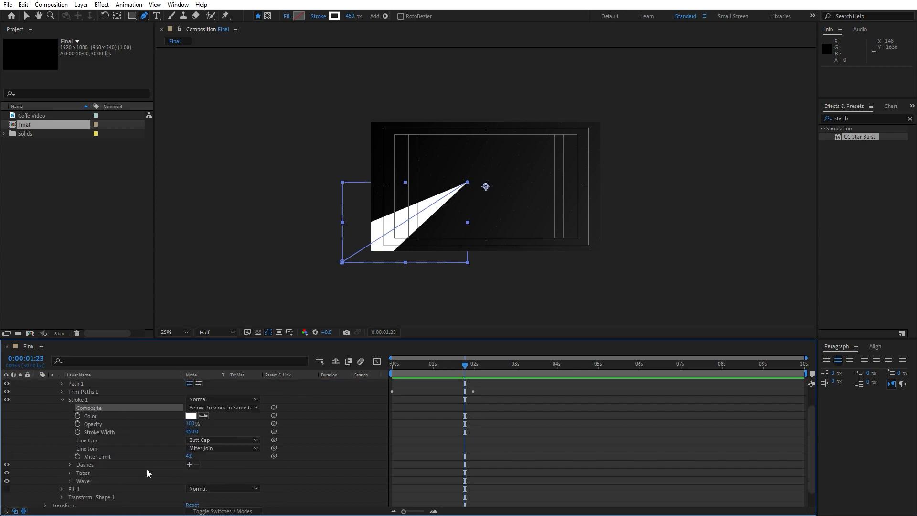
{"action": "left_click", "coordinate": [70, 481]}
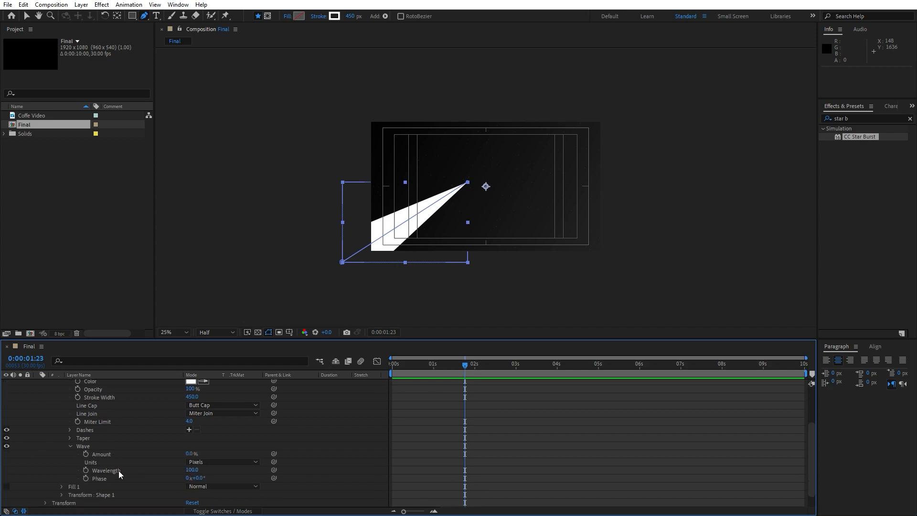
{"action": "left_click", "coordinate": [199, 462]}
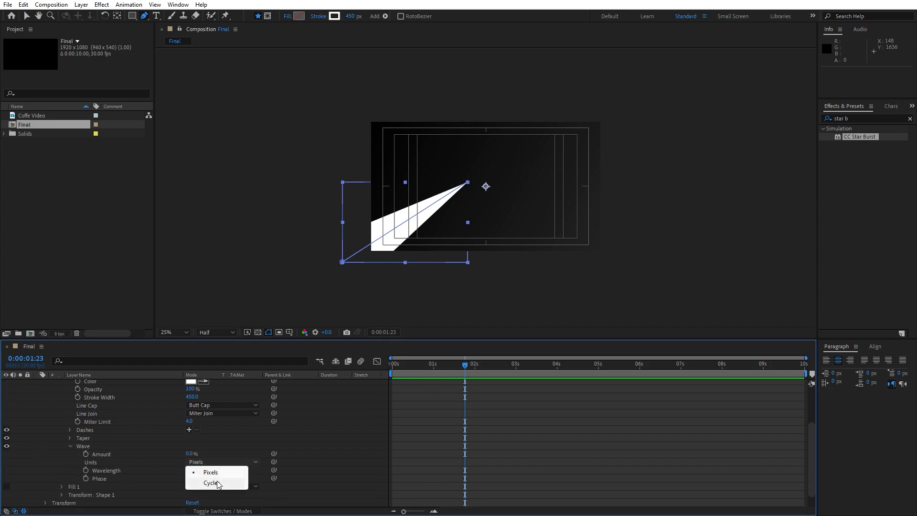
{"action": "left_click", "coordinate": [217, 481]}
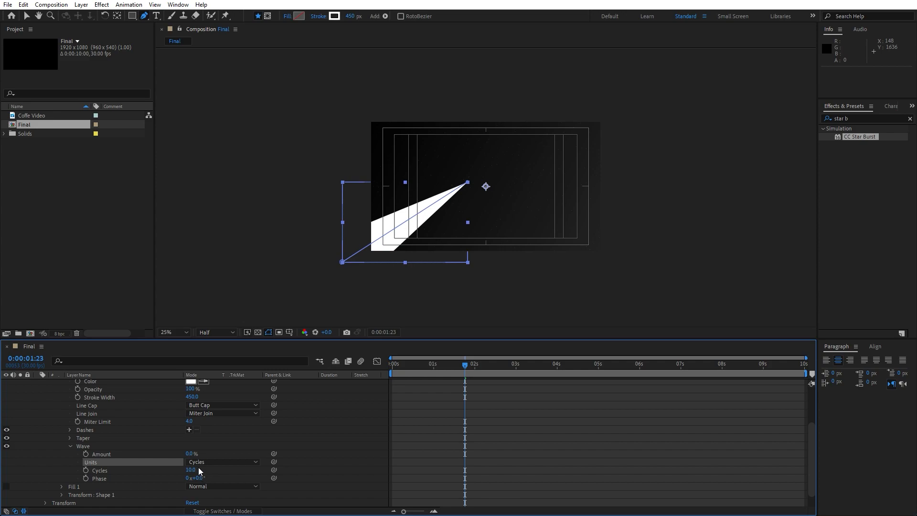
{"action": "left_click", "coordinate": [190, 454]}
{"action": "left_click", "coordinate": [173, 478]}
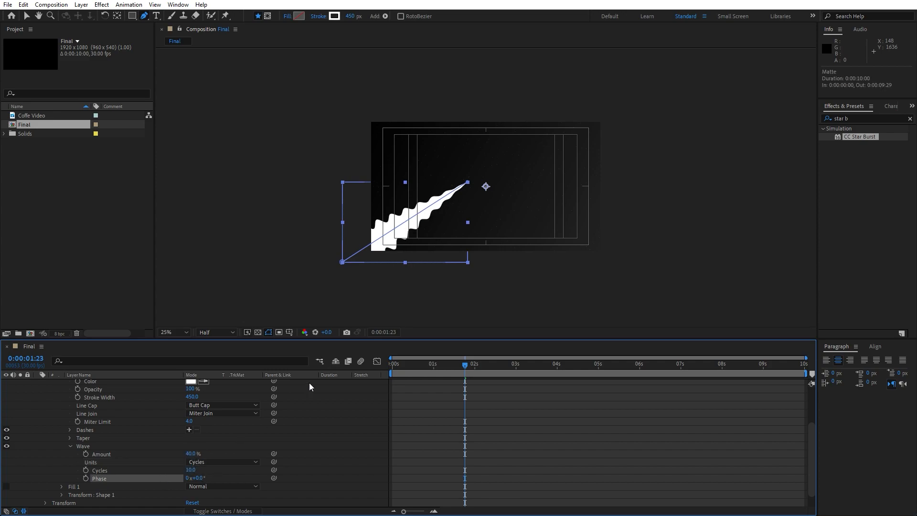
- Animate the Wave Phase from 0° at 0:00:00:00 to a higher value at the timeline's end, and preview the motion
{"action": "mouse_move", "coordinate": [402, 368]}
{"action": "left_mouse_down"}
{"action": "mouse_move", "coordinate": [391, 366]}
{"action": "mouse_move", "coordinate": [475, 369]}
{"action": "mouse_move", "coordinate": [350, 365]}
{"action": "left_mouse_up"}
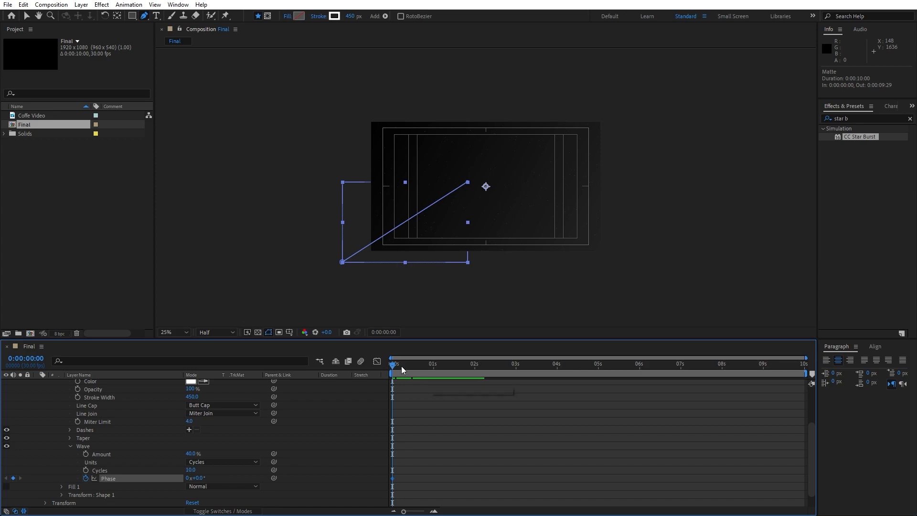
{"action": "left_click_drag", "start_coordinate": [401, 366], "coordinate": [810, 368]}
{"action": "left_click_drag", "start_coordinate": [186, 479], "coordinate": [239, 469]}
{"action": "left_click", "coordinate": [263, 465]}
{"action": "left_click_drag", "start_coordinate": [466, 365], "coordinate": [405, 368]}
{"action": "key", "text": "space"}
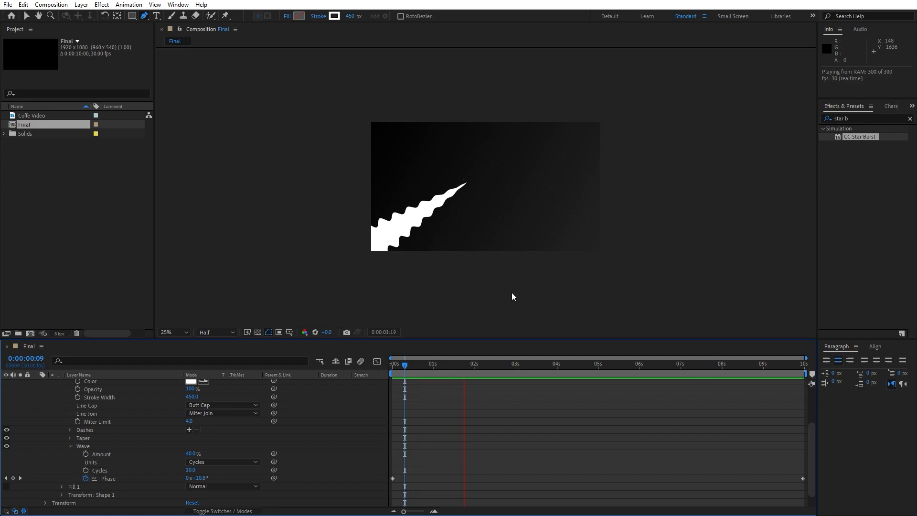
- Add a Repeater to the Matte layer's contents, stop the preview and reveal the Repeater's properties
{"action": "scroll", "coordinate": [96, 446], "scroll_direction": "up", "scroll_amount": 3}
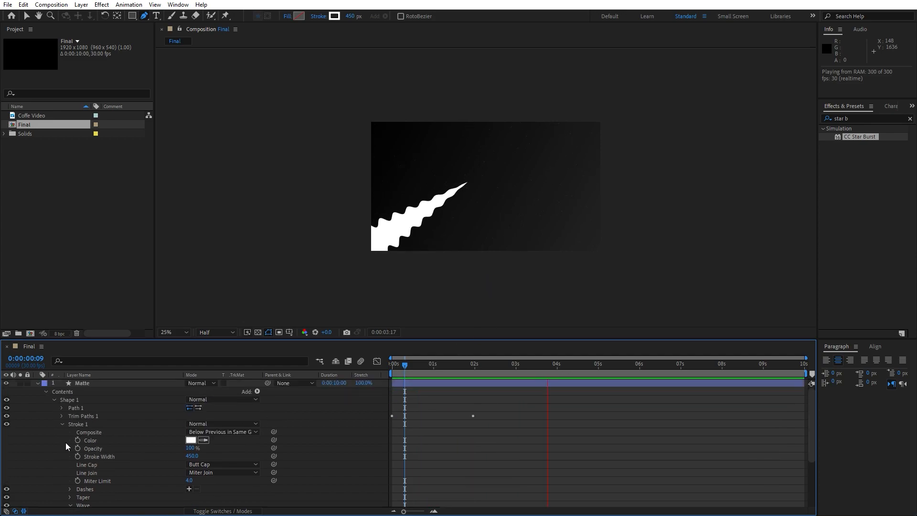
{"action": "left_click", "coordinate": [62, 425]}
{"action": "left_click", "coordinate": [257, 391]}
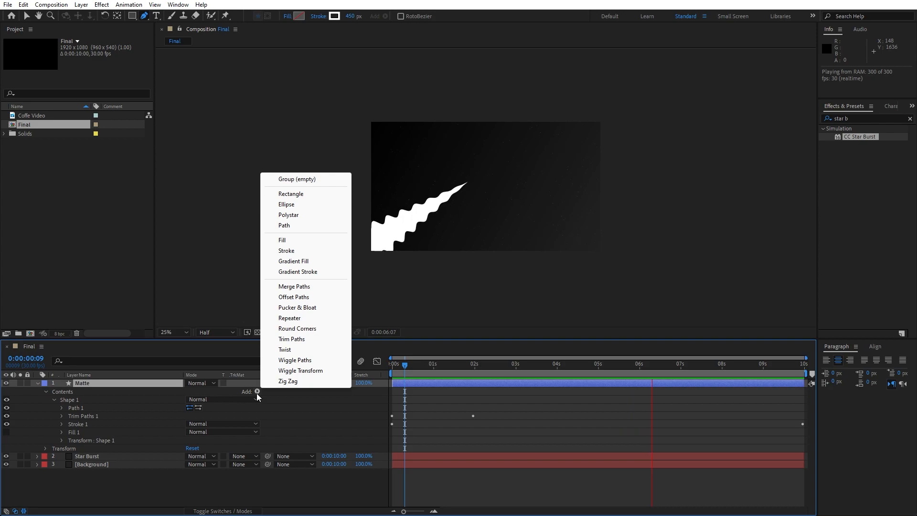
{"action": "left_click", "coordinate": [290, 318]}
{"action": "key", "text": "space"}
{"action": "left_click", "coordinate": [53, 448]}
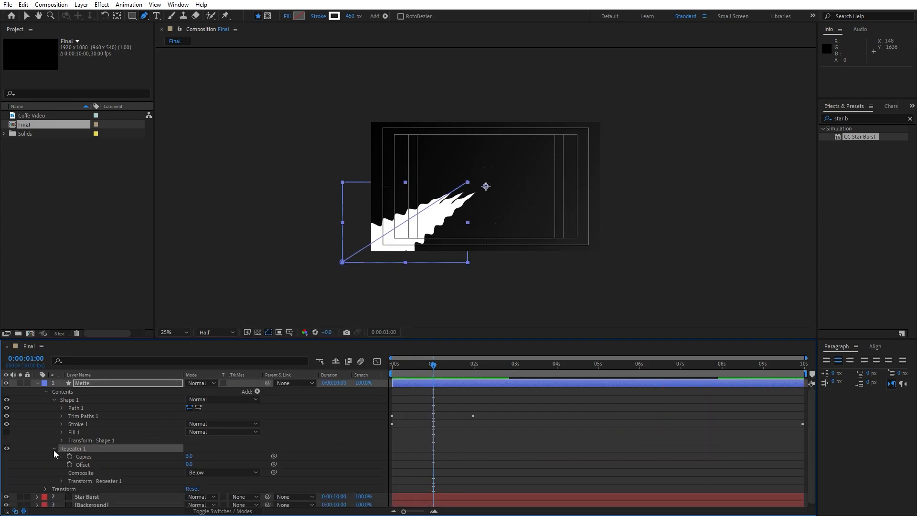
- Set the Repeater to 8 copies and its transform rotation to 45°
{"action": "left_click", "coordinate": [189, 456]}
{"action": "type", "text": "8"}
{"action": "left_click", "coordinate": [137, 465]}
{"action": "left_click", "coordinate": [60, 481]}
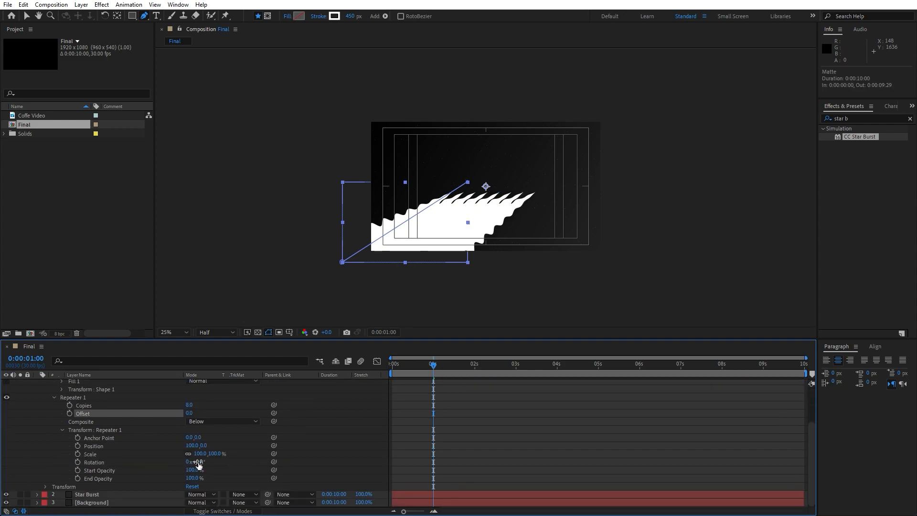
{"action": "type", "text": "45"}
{"action": "key", "text": "Return"}
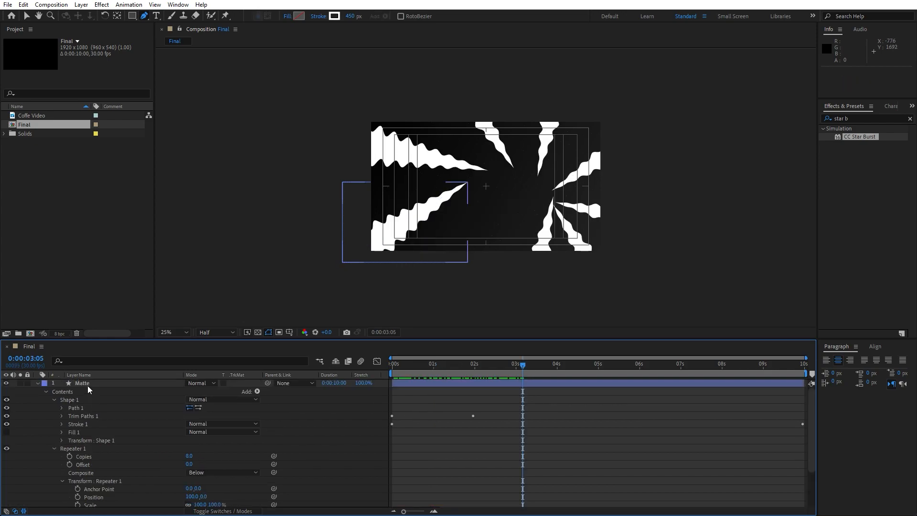
- Collapse the Matte layer, move its path's inner end point far beyond the frame's upper-right corner, and preview from the start
{"action": "left_click", "coordinate": [87, 384]}
{"action": "left_click", "coordinate": [37, 383]}
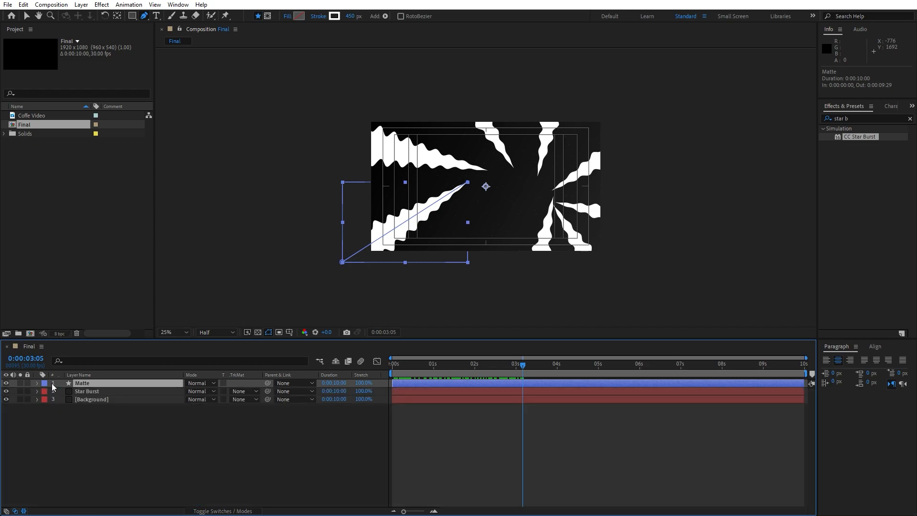
{"action": "left_click", "coordinate": [145, 17]}
{"action": "left_click_drag", "start_coordinate": [469, 185], "coordinate": [745, 106]}
{"action": "left_click_drag", "start_coordinate": [520, 369], "coordinate": [362, 367]}
{"action": "key", "text": "space"}
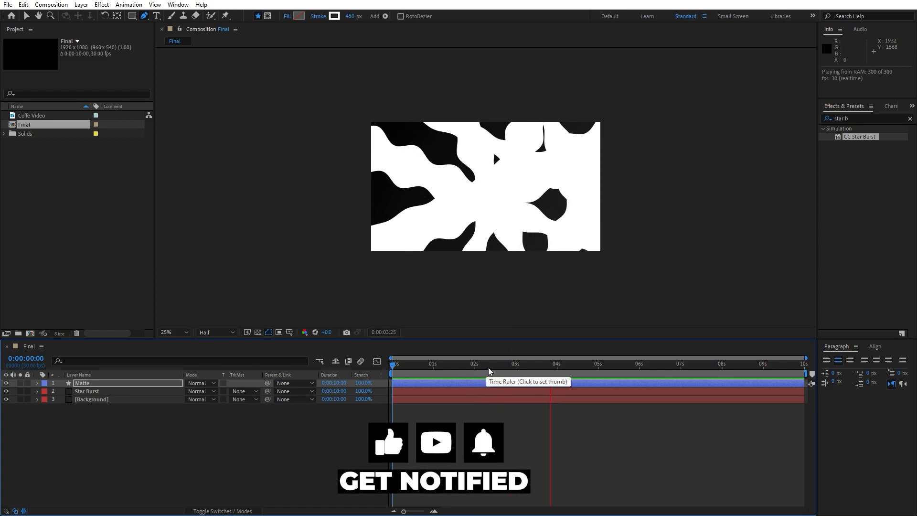
- Place Coffe Video directly beneath Matte, set its track matte to Luma Matte "Matte", and scrub to 0:00:02:07 to check it
{"action": "left_click", "coordinate": [467, 371]}
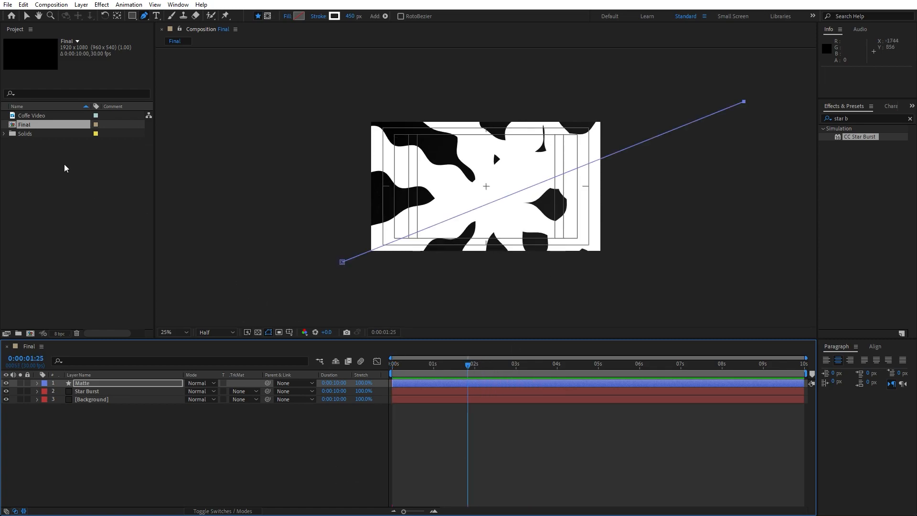
{"action": "left_click_drag", "start_coordinate": [34, 117], "coordinate": [135, 391]}
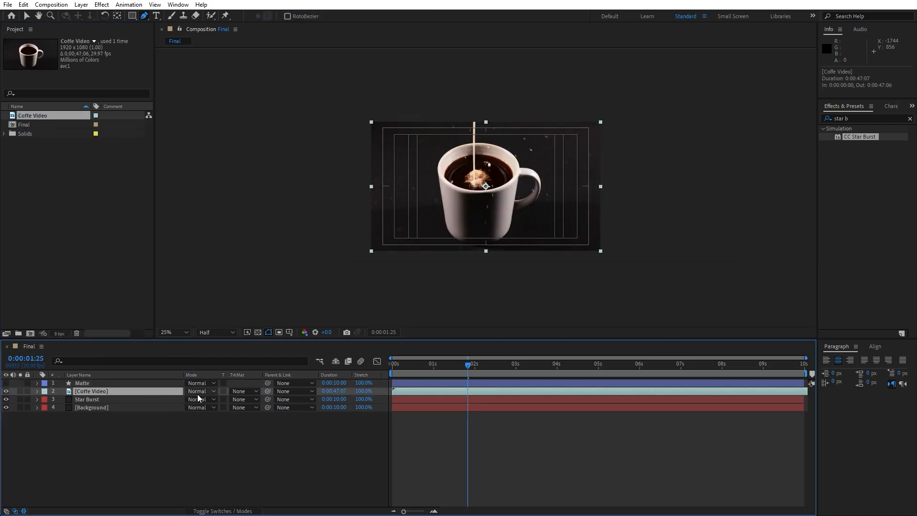
{"action": "left_click", "coordinate": [251, 393]}
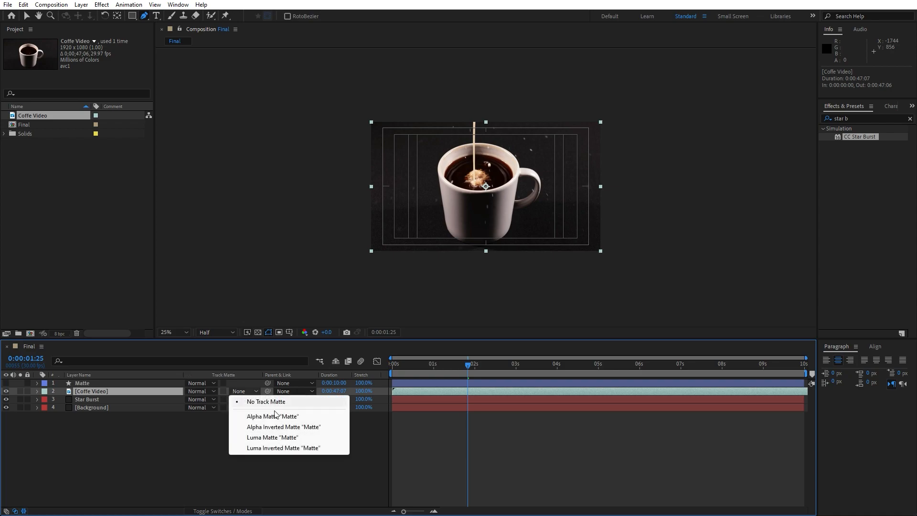
{"action": "left_click", "coordinate": [277, 437]}
{"action": "left_click_drag", "start_coordinate": [430, 366], "coordinate": [488, 313]}
- Pre-compose the Matte and Coffe Video layers into a composition named Media + Matte, moving all attributes
{"action": "left_click", "coordinate": [114, 419]}
{"action": "left_click", "coordinate": [97, 392]}
{"action": "left_click", "coordinate": [95, 383], "text": "ctrl"}
{"action": "right_click", "coordinate": [93, 391]}
{"action": "left_click", "coordinate": [146, 337]}
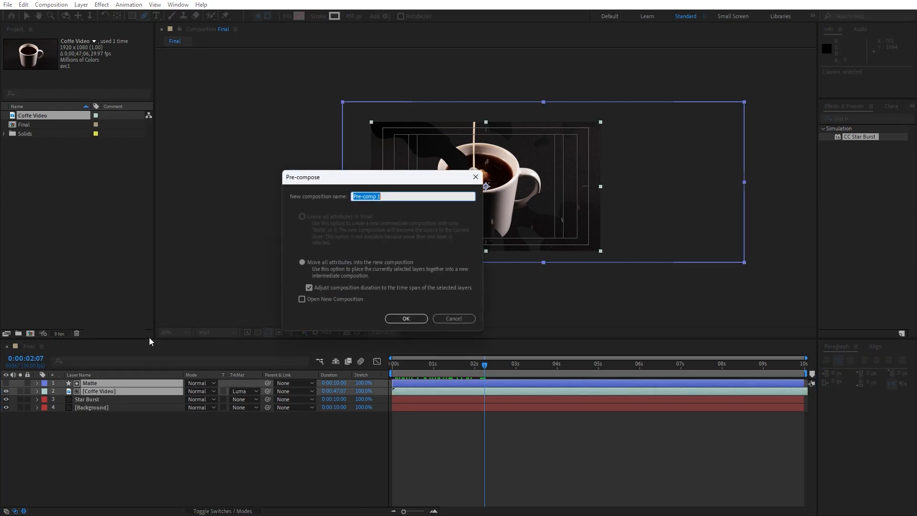
{"action": "type", "text": "Media + Matte"}
{"action": "left_click", "coordinate": [411, 320]}
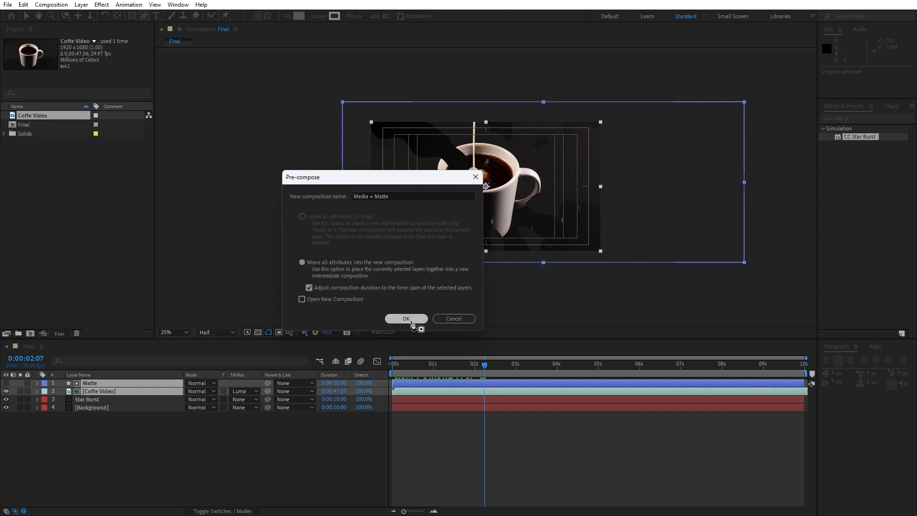
- Duplicate the Media + Matte layer and set the lower copy's Scale to 110%
{"action": "left_click_drag", "start_coordinate": [427, 367], "coordinate": [462, 370]}
{"action": "left_click", "coordinate": [100, 389], "text": "ctrl"}
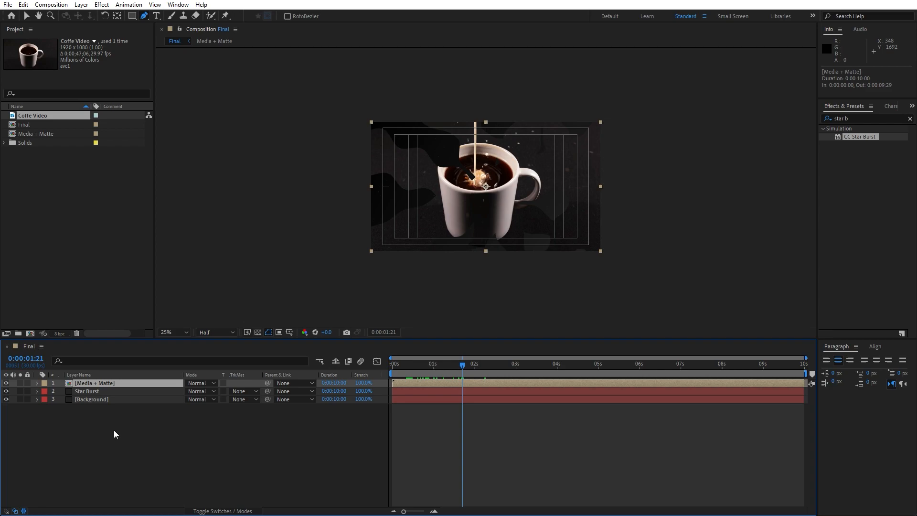
{"action": "key", "text": "ctrl+d"}
{"action": "left_click", "coordinate": [96, 391]}
{"action": "key", "text": "s"}
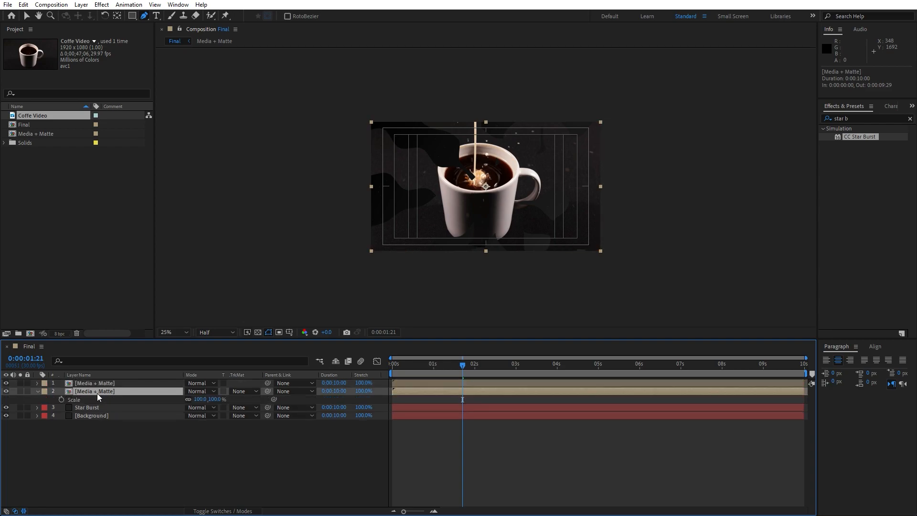
{"action": "left_click", "coordinate": [200, 400]}
{"action": "type", "text": "110"}
{"action": "left_click", "coordinate": [192, 446]}
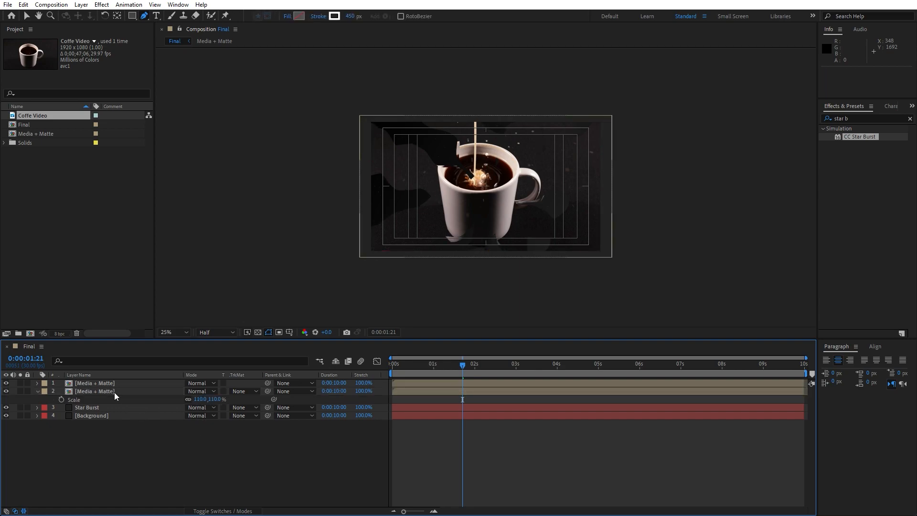
- Apply a Fill effect to the lower Media + Matte copy and sample its color from the orange milk splash in the coffee
{"action": "left_click", "coordinate": [115, 394]}
{"action": "key", "text": "ctrl+5"}
{"action": "type", "text": "fill"}
{"action": "left_click_drag", "start_coordinate": [856, 177], "coordinate": [116, 391]}
{"action": "scroll", "coordinate": [454, 247], "scroll_direction": "up", "scroll_amount": 2}
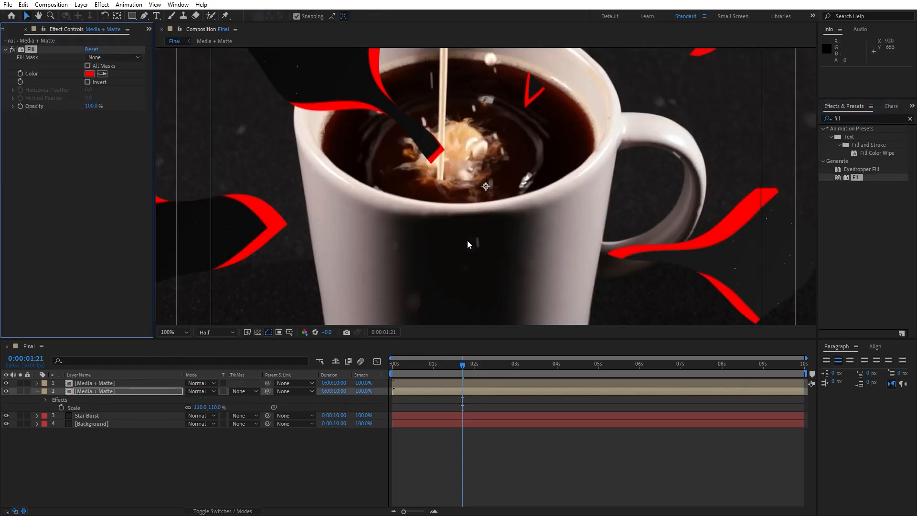
{"action": "scroll", "coordinate": [467, 242], "scroll_direction": "down", "scroll_amount": 1}
{"action": "left_click", "coordinate": [103, 74]}
{"action": "left_click", "coordinate": [473, 160]}
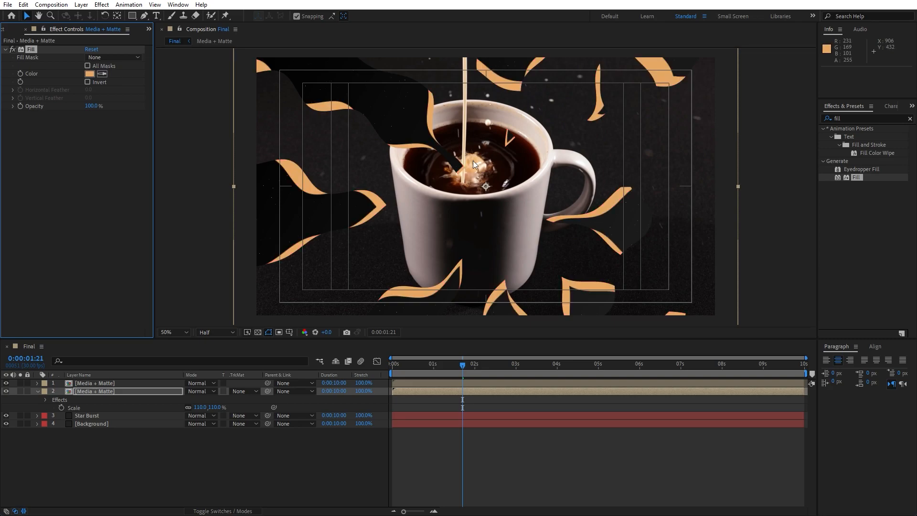
- Duplicate the orange-filled Media + Matte layer and set the bottom copy's Scale to 120%
{"action": "left_click", "coordinate": [102, 391]}
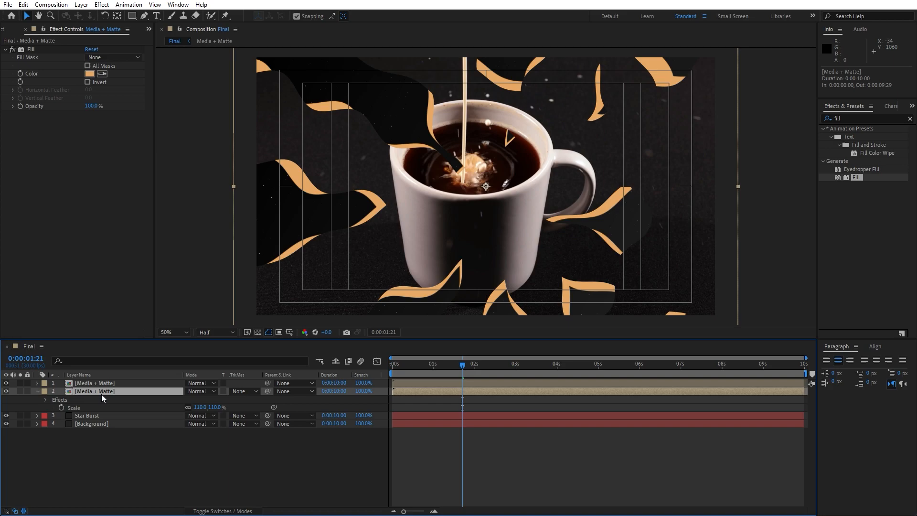
{"action": "key", "text": "ctrl+d"}
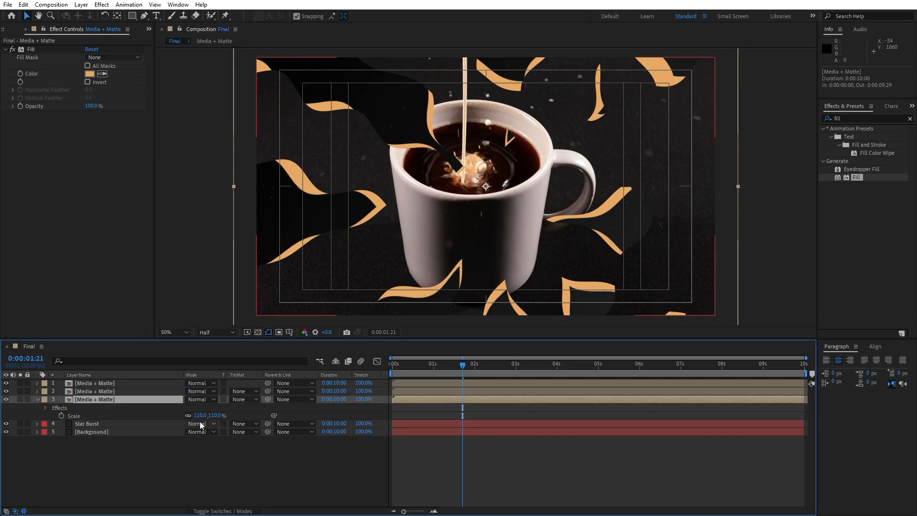
{"action": "left_click", "coordinate": [201, 416]}
{"action": "type", "text": "120"}
{"action": "key", "text": "Return"}
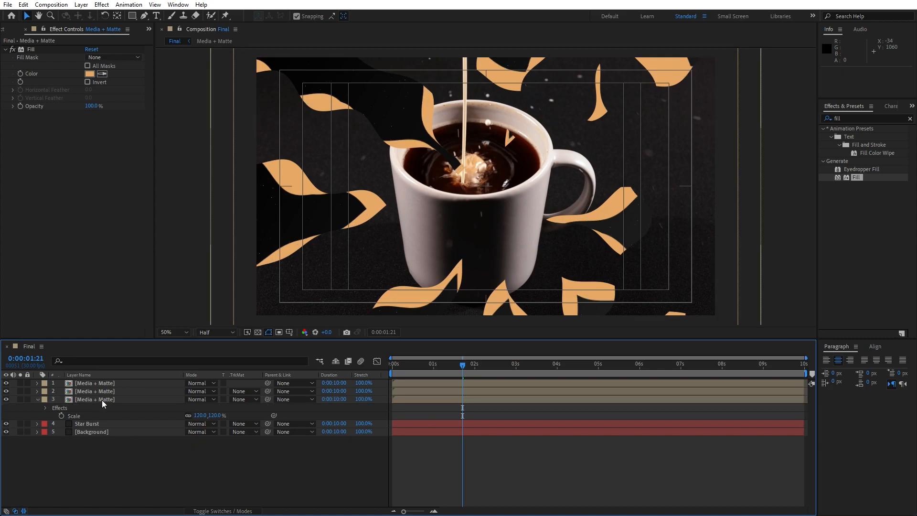
- Sample the 120% copy's Fill color from the mug's pale inner rim, preview the animation and scrub to 0:00:02:03
{"action": "left_click", "coordinate": [104, 73]}
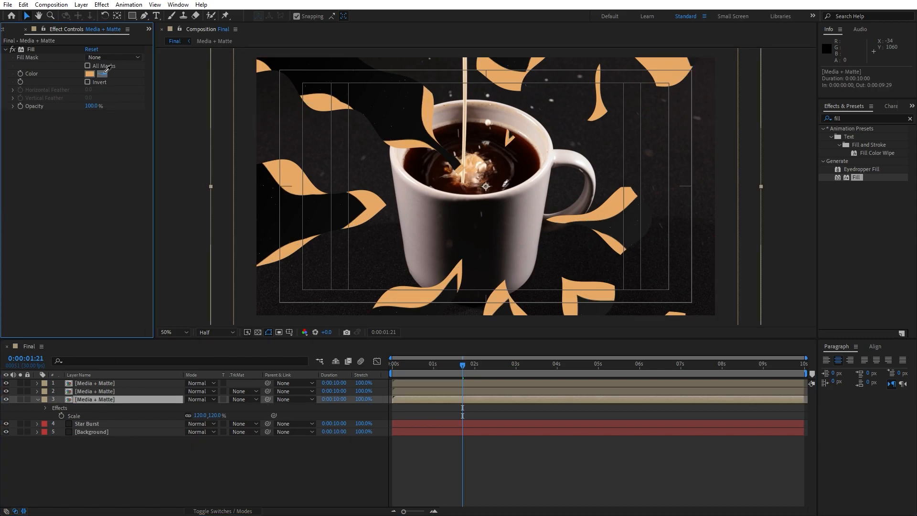
{"action": "left_click", "coordinate": [528, 123]}
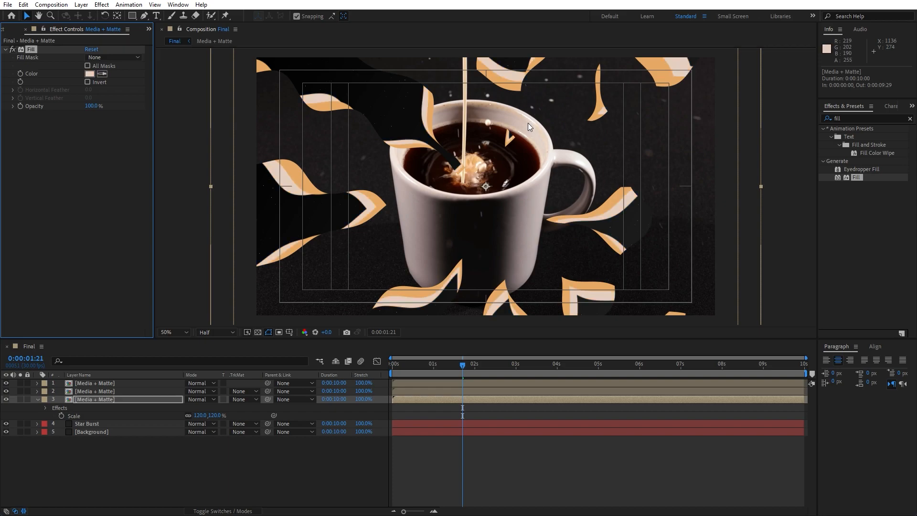
{"action": "left_click_drag", "start_coordinate": [448, 373], "coordinate": [410, 371]}
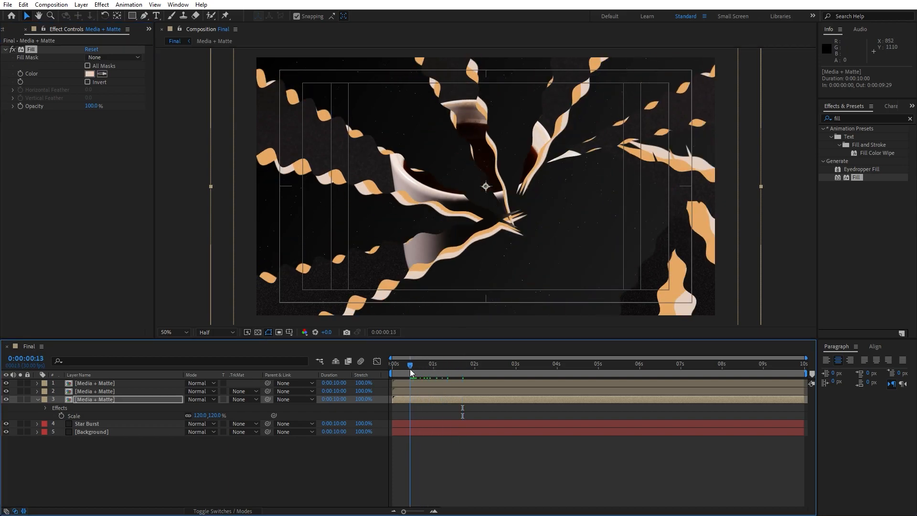
{"action": "key", "text": "space"}
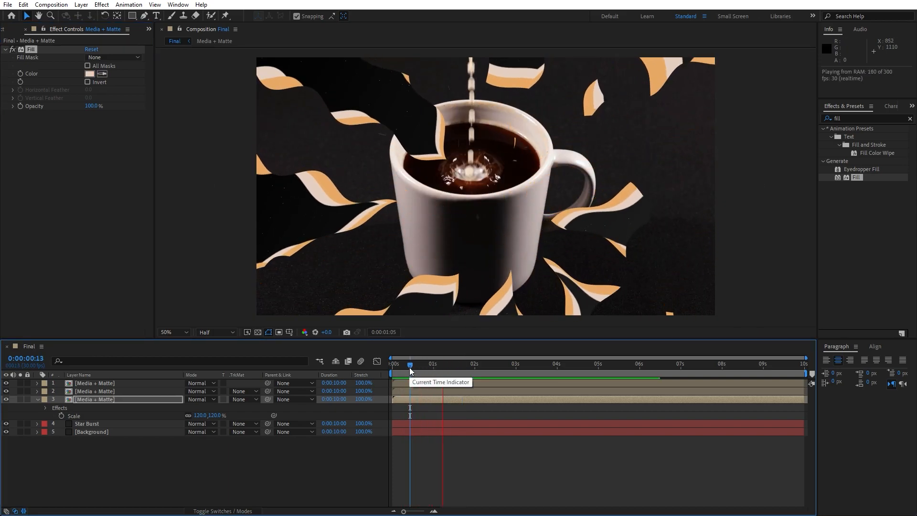
{"action": "left_click_drag", "start_coordinate": [409, 368], "coordinate": [477, 369]}
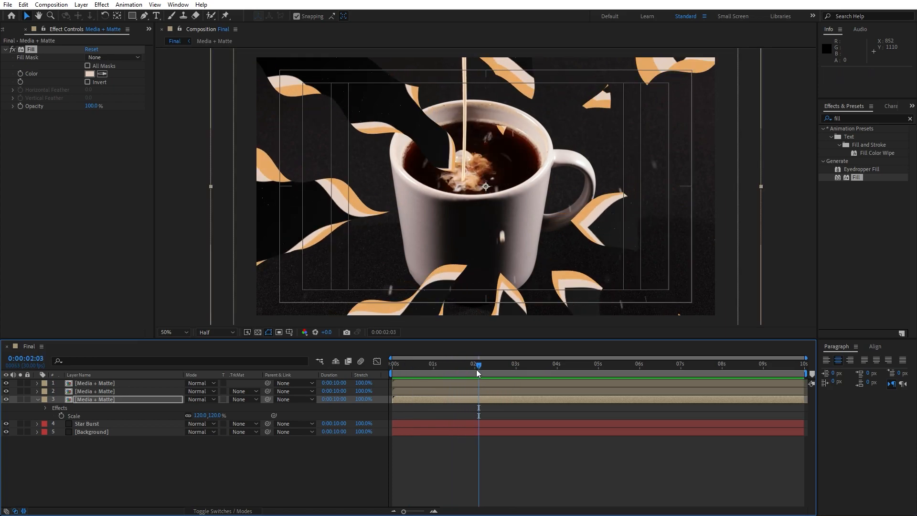
- Open the Media + Matte composition, move the Matte path's upper-right end point inward, and preview the result in Final
{"action": "double_click", "coordinate": [99, 401]}
{"action": "left_click", "coordinate": [92, 384]}
{"action": "key", "text": "comma"}
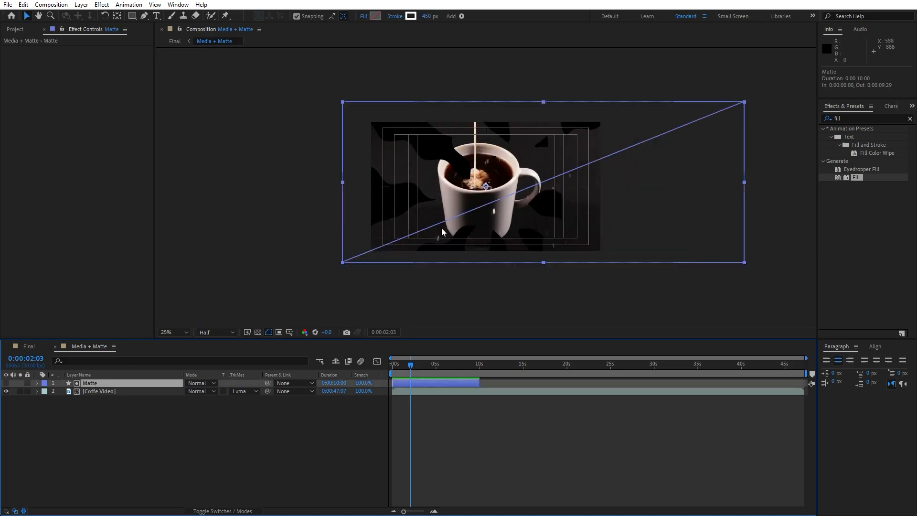
{"action": "key", "text": "comma"}
{"action": "left_click", "coordinate": [145, 16]}
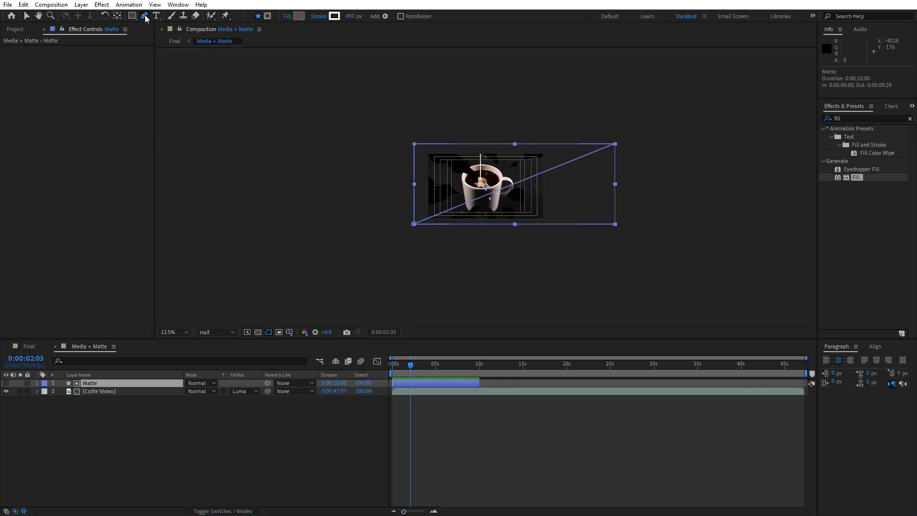
{"action": "left_click_drag", "start_coordinate": [615, 144], "coordinate": [584, 141]}
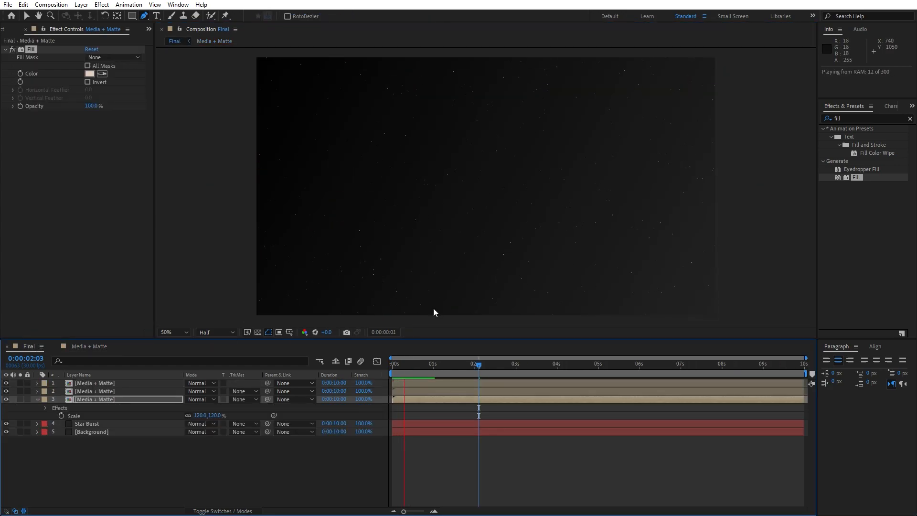
{"action": "left_click", "coordinate": [477, 368]}
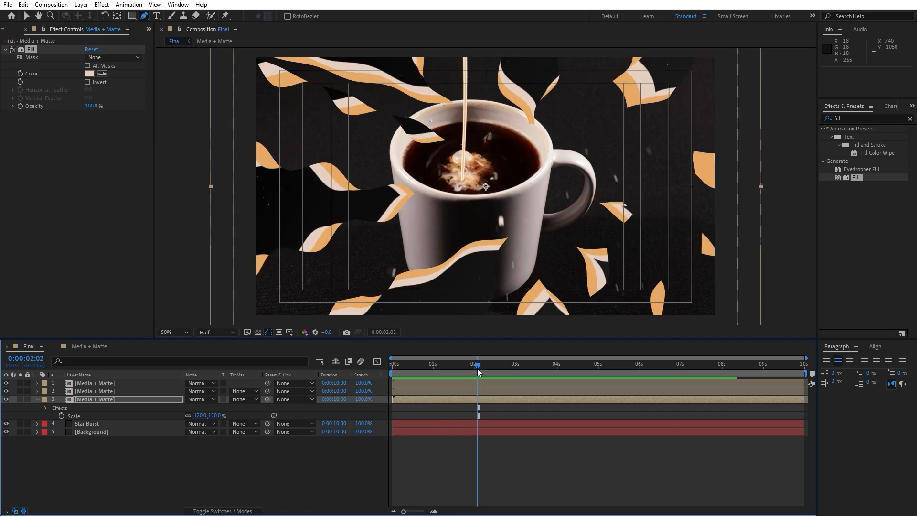
- Readjust the Matte path's end points in Media + Matte, replay Final and scrub to 0:00:02:04
{"action": "left_click", "coordinate": [97, 345]}
{"action": "left_click", "coordinate": [101, 382]}
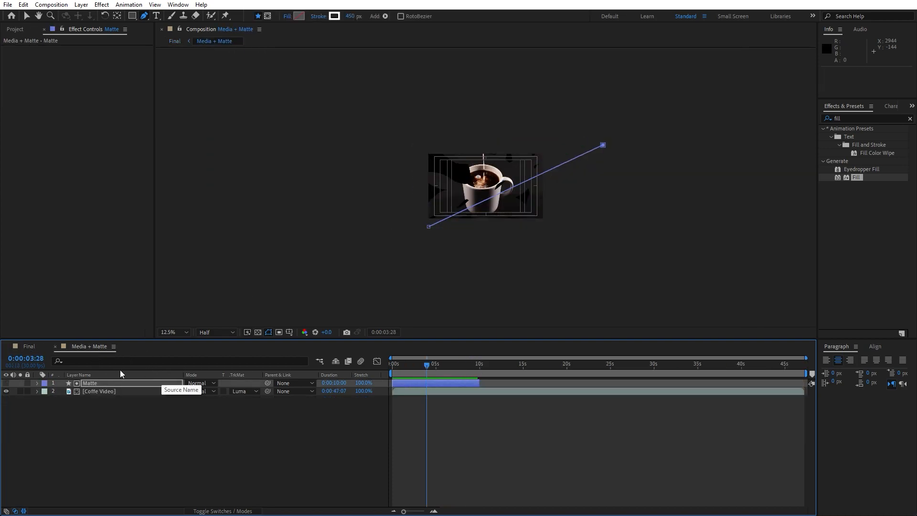
{"action": "left_click", "coordinate": [34, 346]}
{"action": "key", "text": "space"}
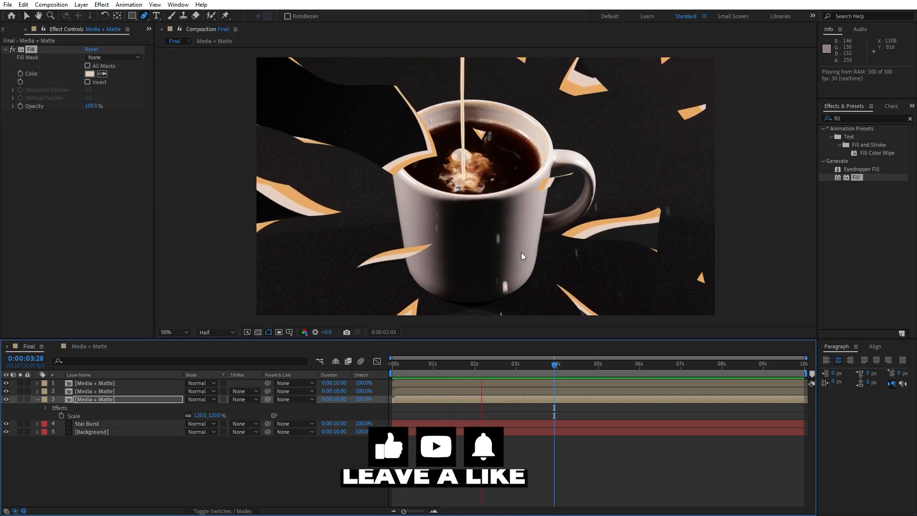
{"action": "left_click", "coordinate": [428, 369]}
{"action": "left_click_drag", "start_coordinate": [428, 369], "coordinate": [480, 369]}
- Duplicate the bottom Media + Matte layer and set the new lowest copy's Scale to 130%
{"action": "left_click", "coordinate": [113, 400]}
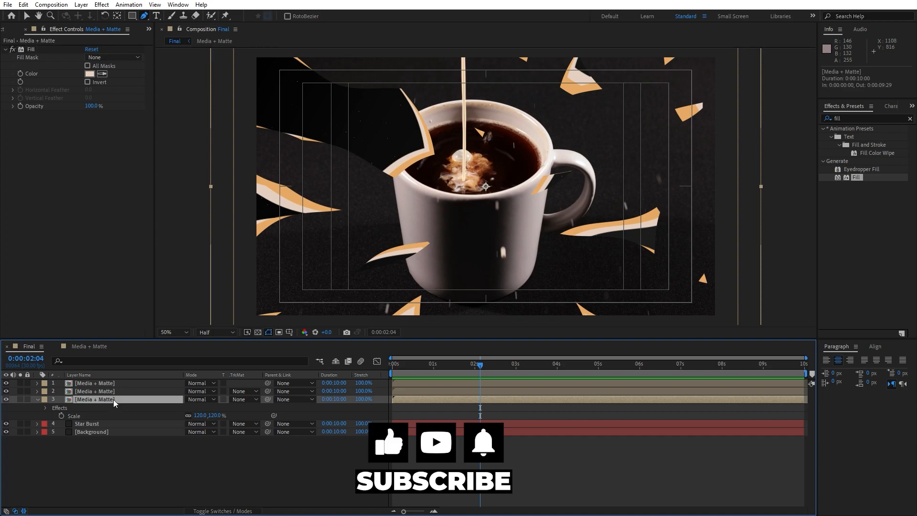
{"action": "key", "text": "ctrl+d"}
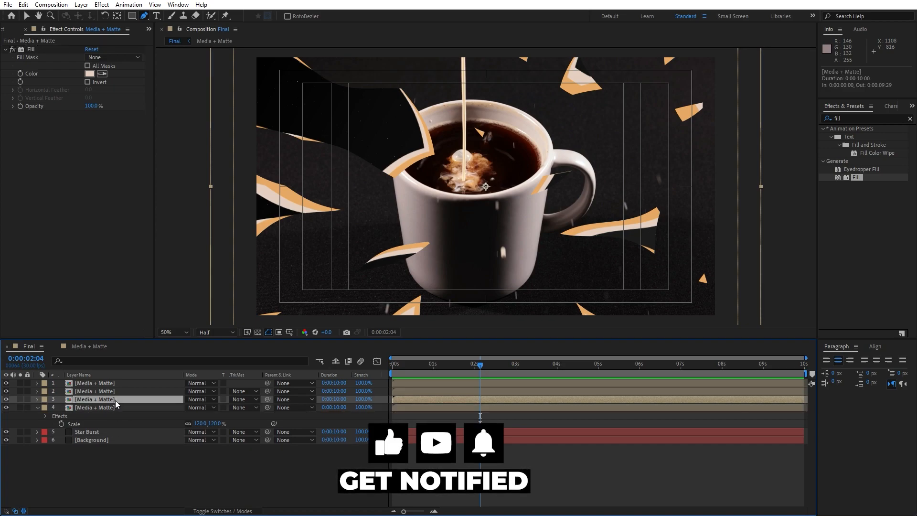
{"action": "left_click", "coordinate": [113, 409]}
{"action": "left_click", "coordinate": [200, 423]}
{"action": "type", "text": "130"}
{"action": "left_click", "coordinate": [196, 458]}
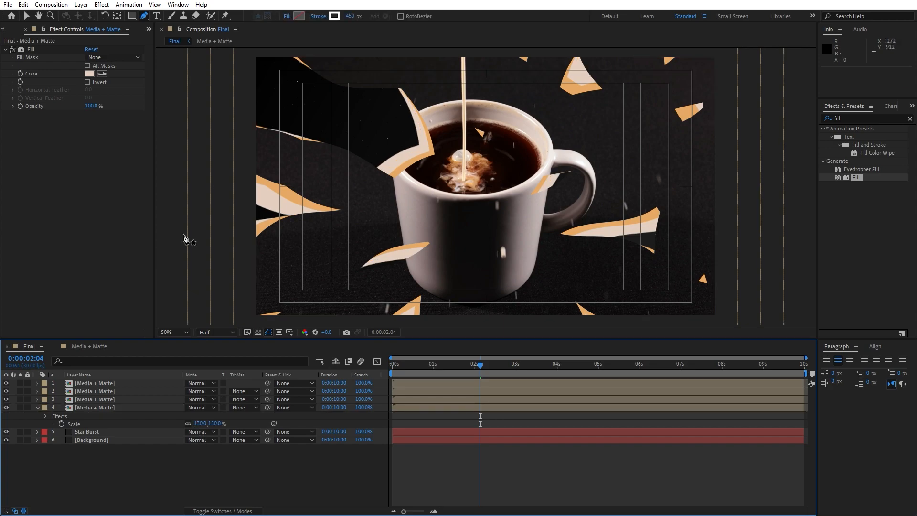
- Sample the 130% copy's Fill color from the dark brown coffee, preview the animation and go to 0:00:01:03
{"action": "left_click", "coordinate": [102, 73]}
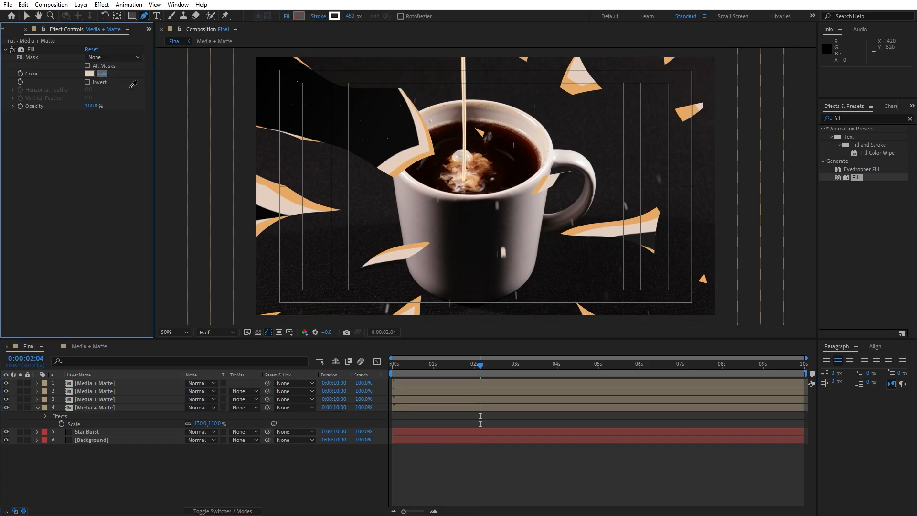
{"action": "left_click", "coordinate": [529, 144]}
{"action": "key", "text": "space"}
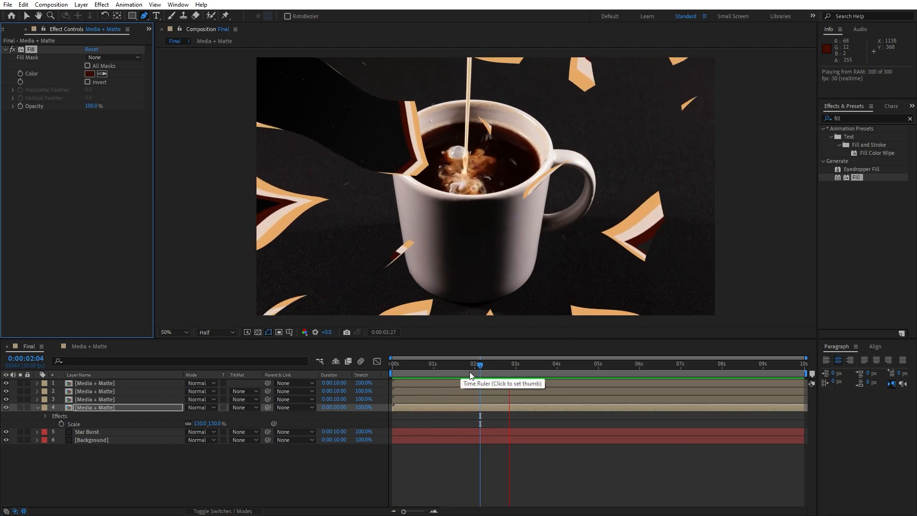
{"action": "left_click", "coordinate": [437, 368]}
- Collapse the lowest Media + Matte layer, add an adjustment layer and place it above all other layers
{"action": "left_click", "coordinate": [38, 407]}
{"action": "right_click", "coordinate": [92, 460]}
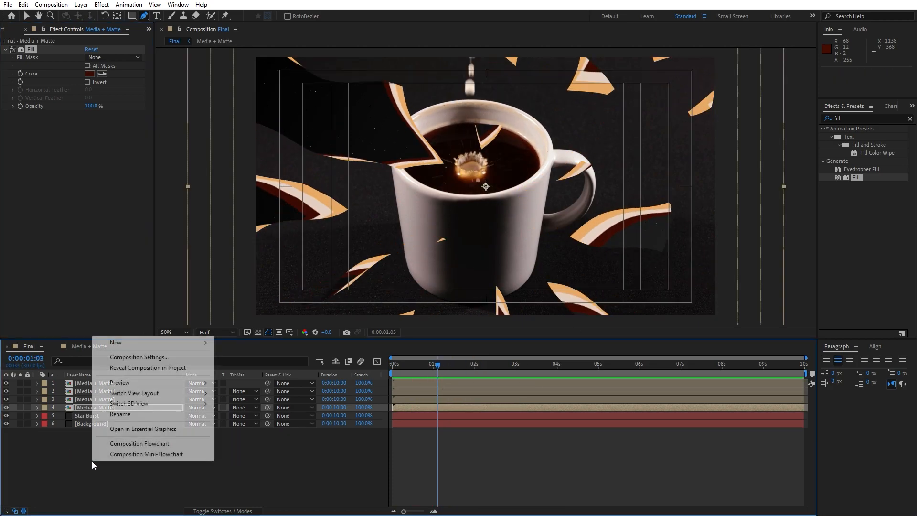
{"action": "mouse_move", "coordinate": [138, 344]}
{"action": "left_click", "coordinate": [252, 420]}
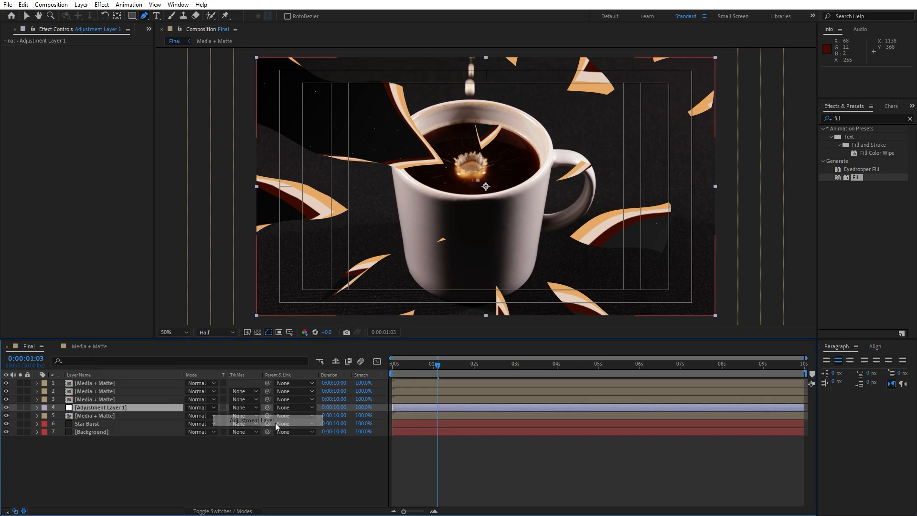
{"action": "left_click_drag", "start_coordinate": [119, 411], "coordinate": [133, 382]}
- Apply Glow to Adjustment Layer 1 with Glow Threshold about 83.9%, Glow Radius 5 and Glow Intensity 0.8
{"action": "left_click", "coordinate": [843, 118]}
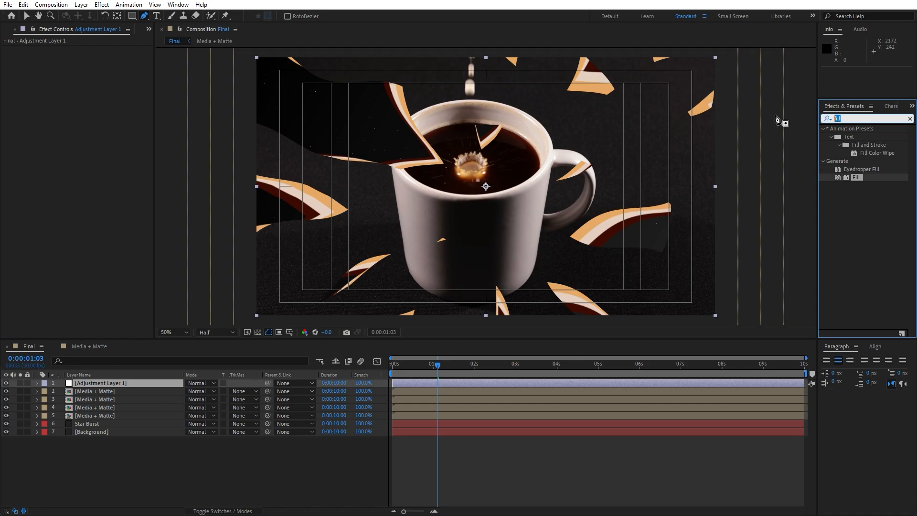
{"action": "type", "text": "glow"}
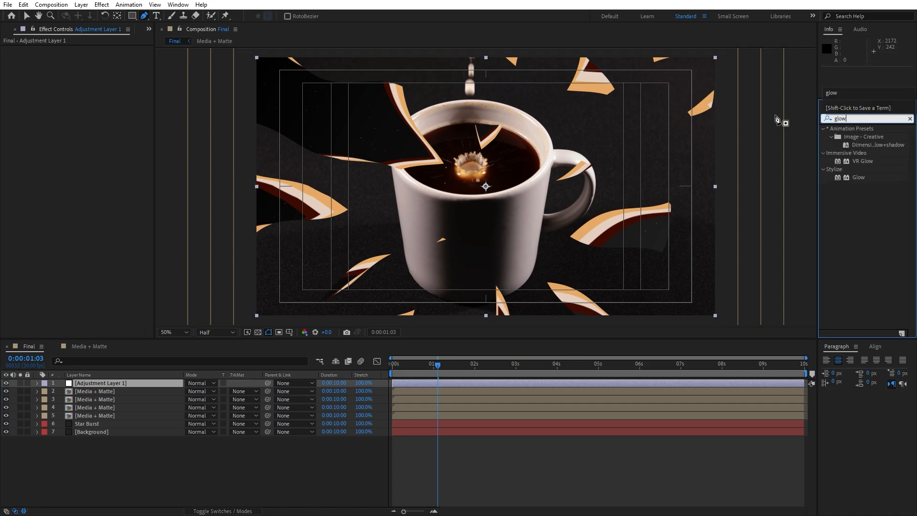
{"action": "left_click_drag", "start_coordinate": [856, 176], "coordinate": [149, 380]}
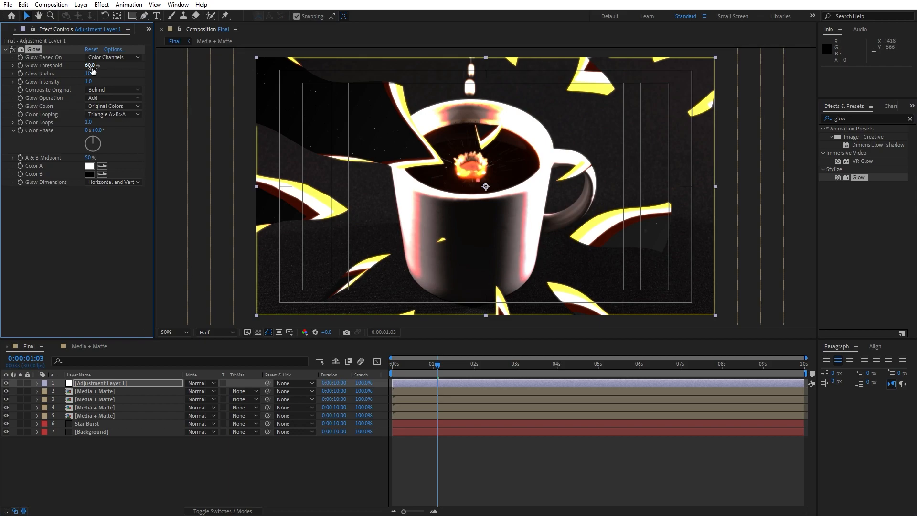
{"action": "left_click_drag", "start_coordinate": [90, 67], "coordinate": [125, 71]}
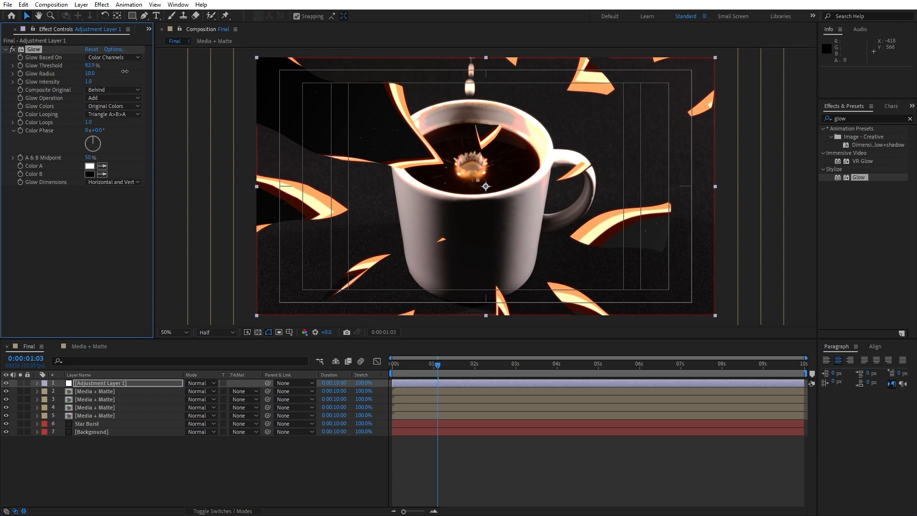
{"action": "type", "text": "5"}
{"action": "key", "text": "Return"}
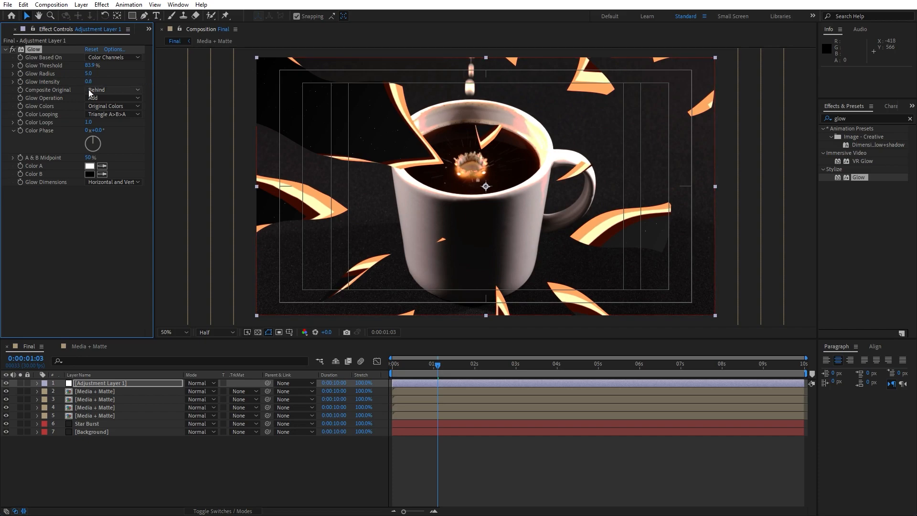
- Pre-compose all layers of Final into a composition named Scene 01, moving all attributes
{"action": "left_click", "coordinate": [116, 447]}
{"action": "key", "text": "ctrl+a"}
{"action": "right_click", "coordinate": [95, 415]}
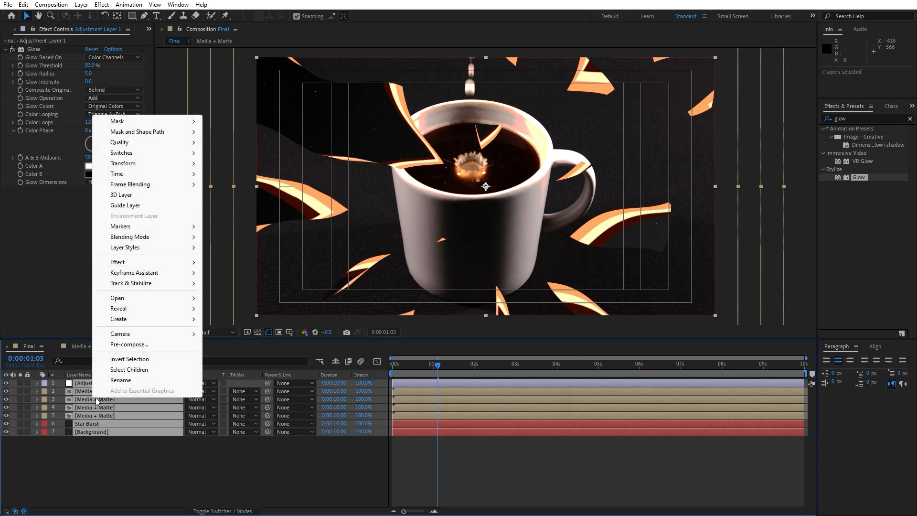
{"action": "left_click", "coordinate": [140, 345]}
{"action": "type", "text": "Scene 01"}
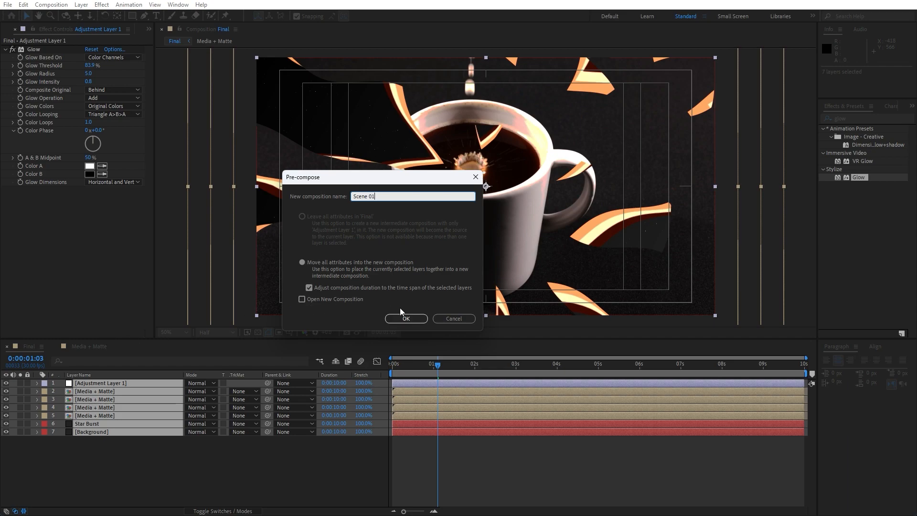
{"action": "left_click", "coordinate": [405, 317]}
- Set the Scene 01 layer's Scale to 103% and select the layer
{"action": "key", "text": "s"}
{"action": "left_click", "coordinate": [200, 392]}
{"action": "type", "text": "103"}
{"action": "key", "text": "Return"}
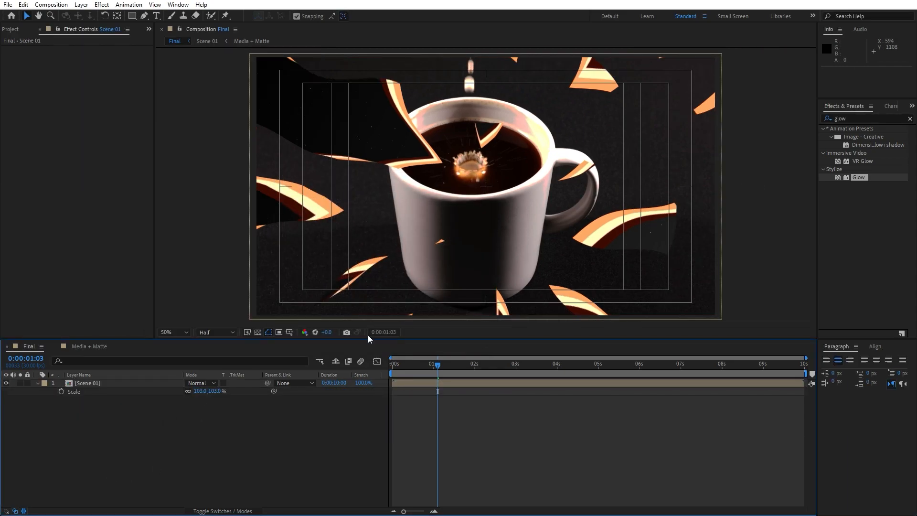
{"action": "left_click", "coordinate": [123, 385]}
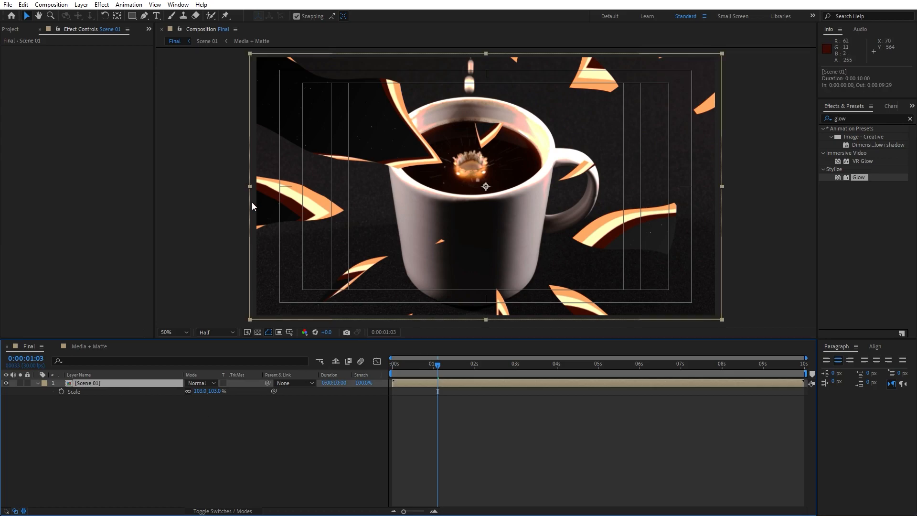
- Open the Scene 01 composition and raise the Glow Radius on Adjustment Layer 1 to about 11
{"action": "left_click", "coordinate": [185, 450]}
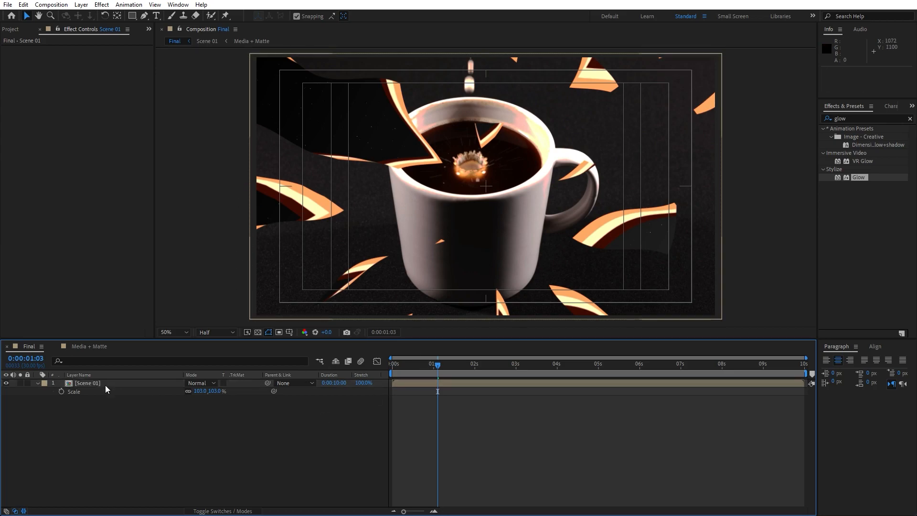
{"action": "double_click", "coordinate": [105, 385]}
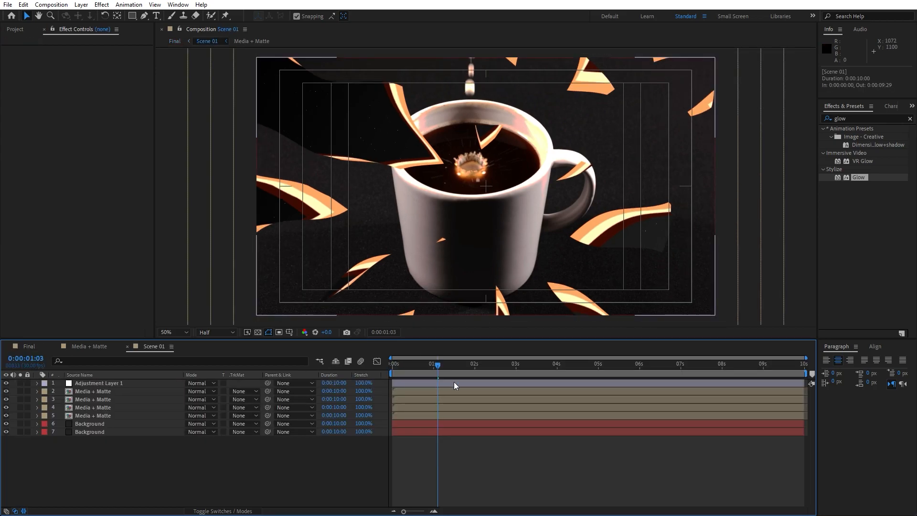
{"action": "left_click", "coordinate": [119, 382]}
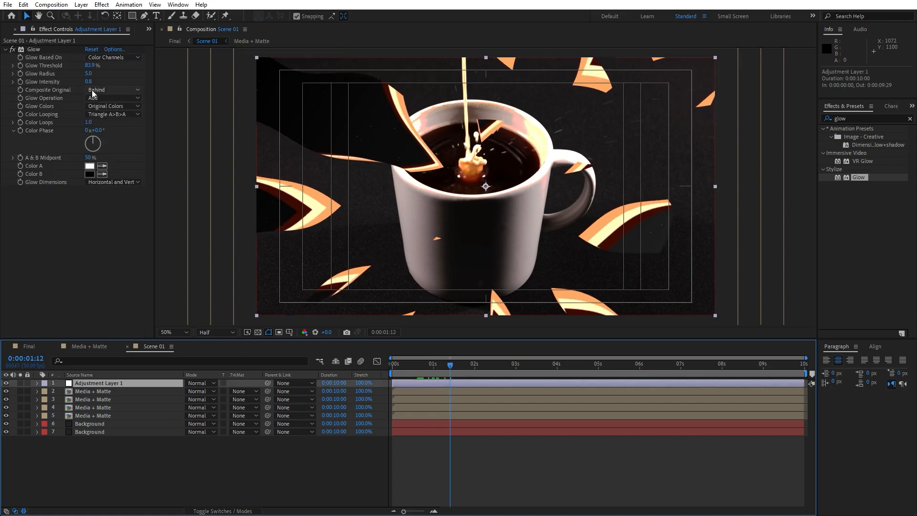
{"action": "mouse_move", "coordinate": [90, 75]}
{"action": "left_mouse_down"}
{"action": "mouse_move", "coordinate": [107, 76]}
{"action": "mouse_move", "coordinate": [96, 77]}
{"action": "left_mouse_up"}
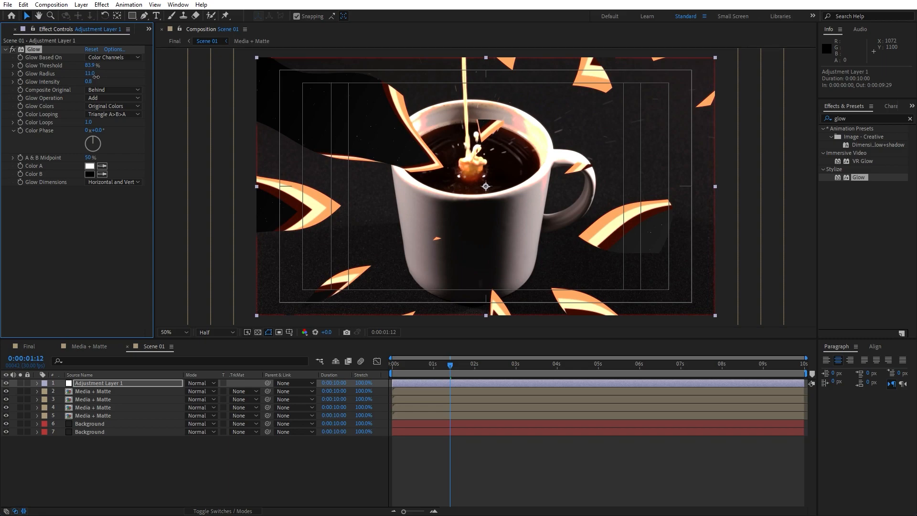
- Return to the Final composition, play a preview and scrub through the timeline to review the finished reveal animation
{"action": "left_click", "coordinate": [29, 347]}
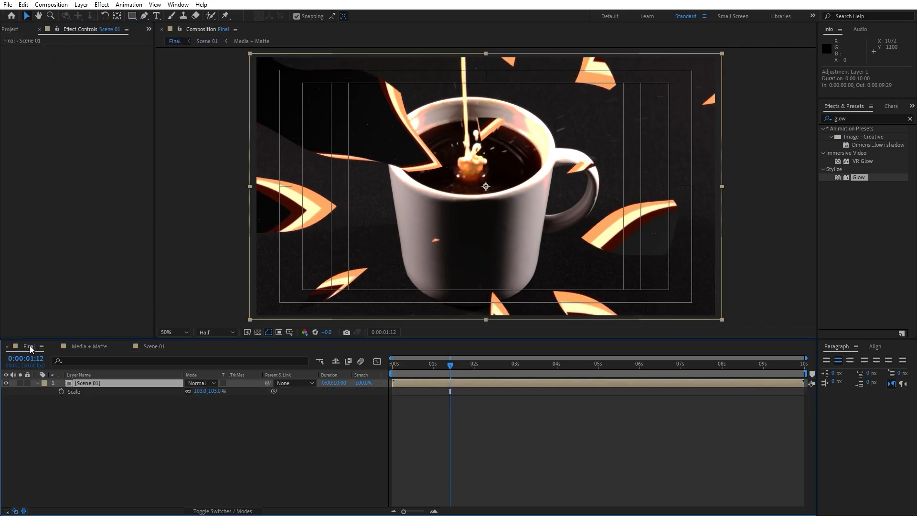
{"action": "left_click", "coordinate": [230, 461]}
{"action": "key", "text": "space"}
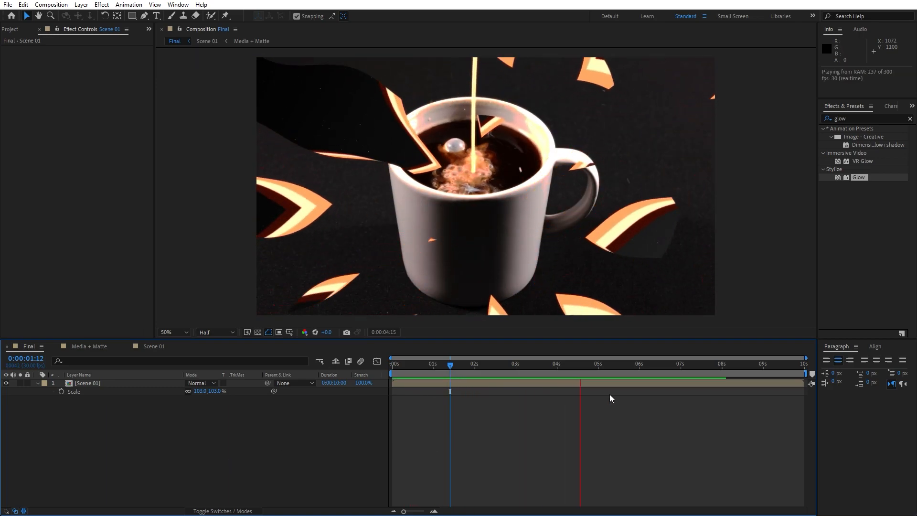
{"action": "left_click", "coordinate": [414, 367]}
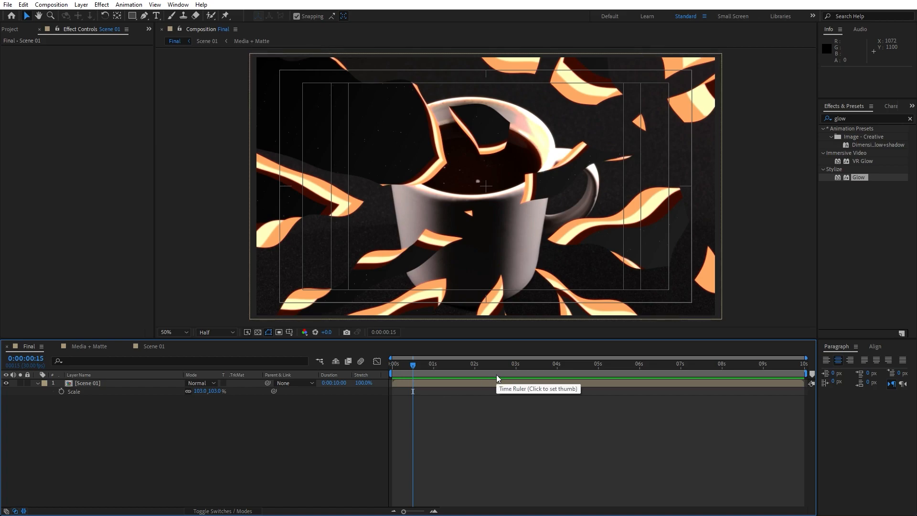
{"action": "left_click", "coordinate": [471, 364]}
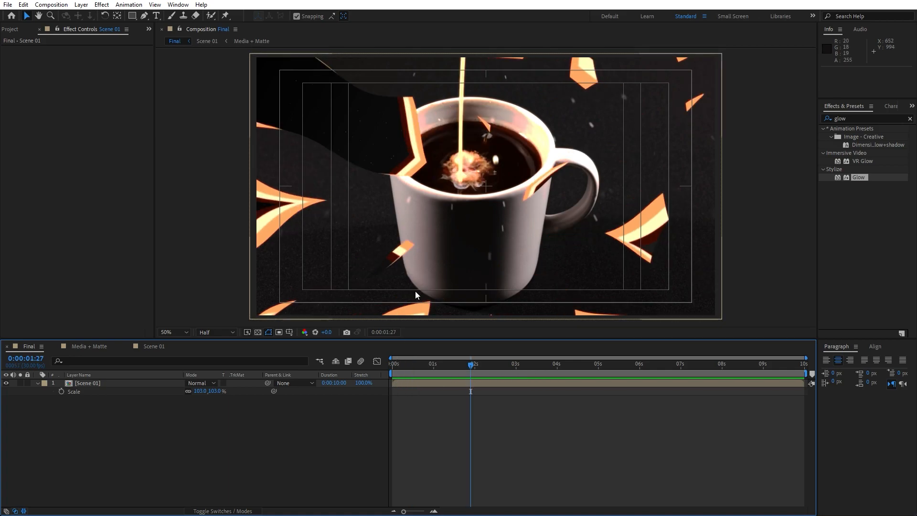
{"action": "left_click_drag", "start_coordinate": [468, 365], "coordinate": [440, 368]}
{"action": "left_click_drag", "start_coordinate": [445, 371], "coordinate": [638, 364]}
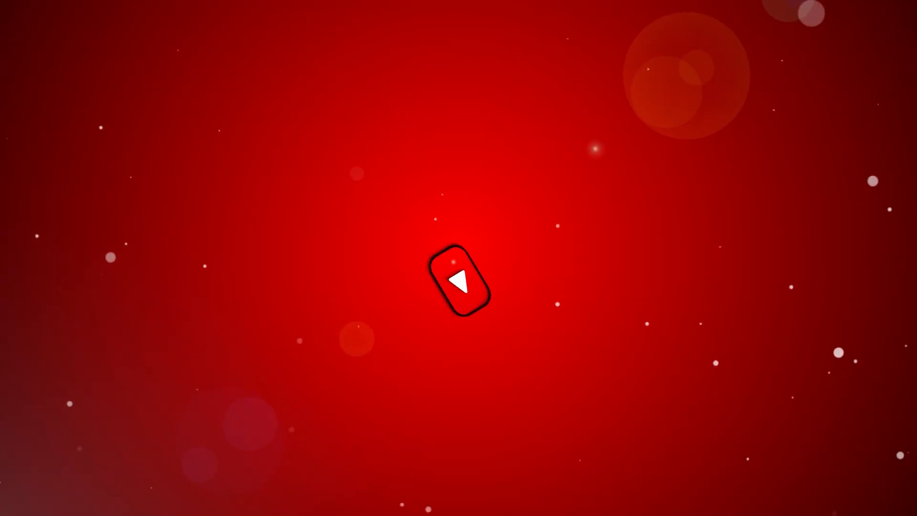